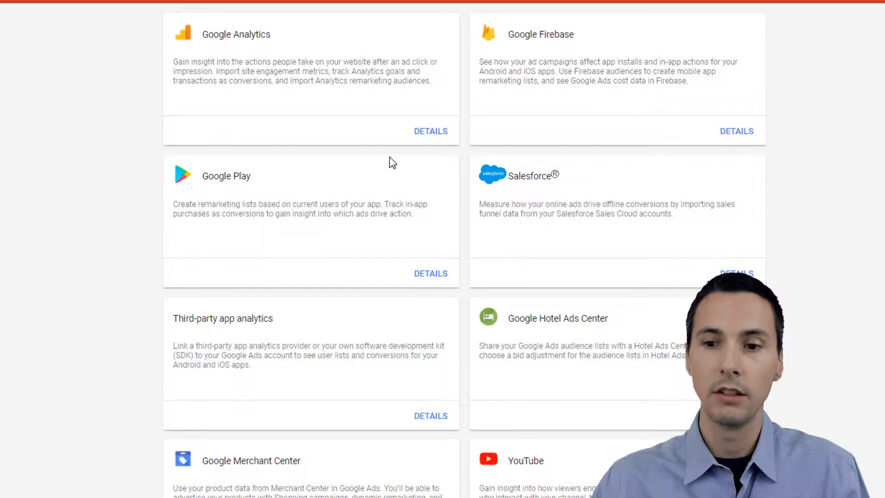
- Look over the products that can be linked and open the details for Google Analytics
double_click(534, 325)
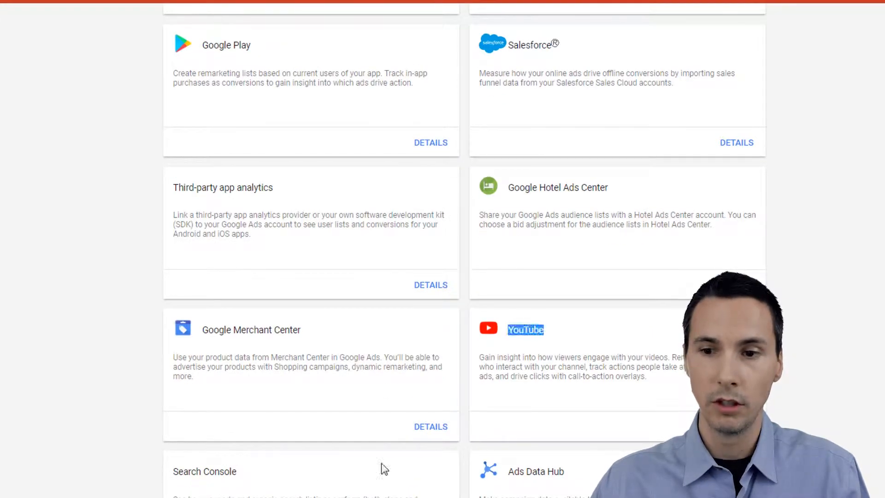
drag(249, 472, 175, 471)
click(176, 470)
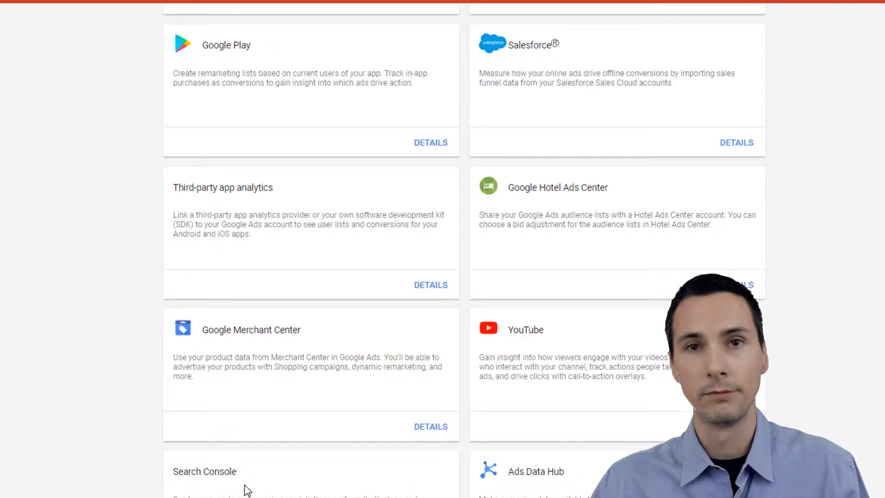
scroll(389, 360, up, 3)
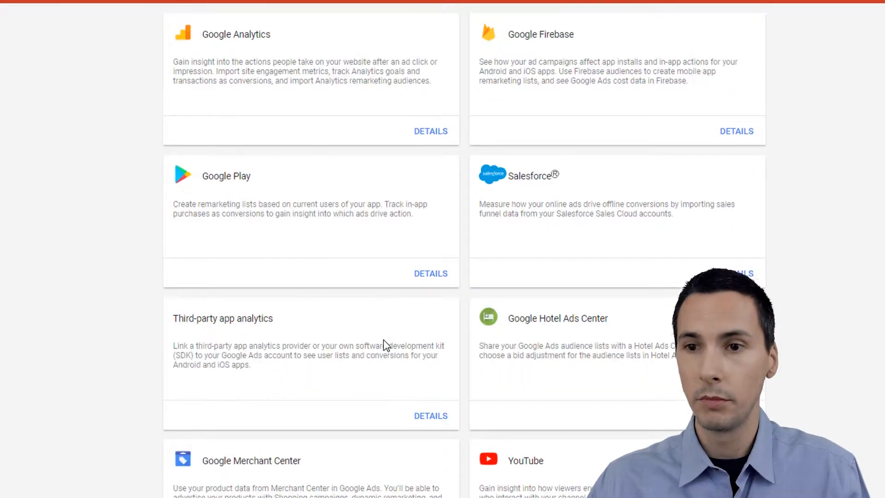
click(437, 131)
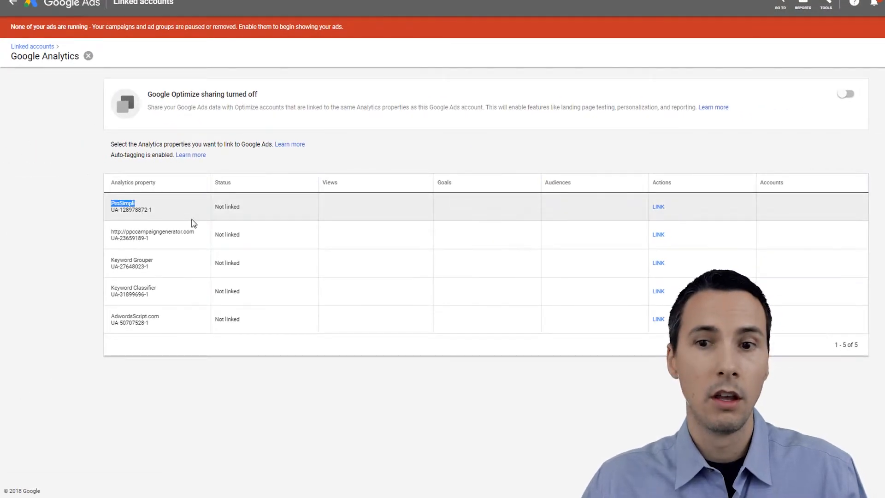
- Examine the ProSimpli entry and its property ID in the list of Analytics properties available for linking
drag(157, 213, 112, 203)
click(163, 214)
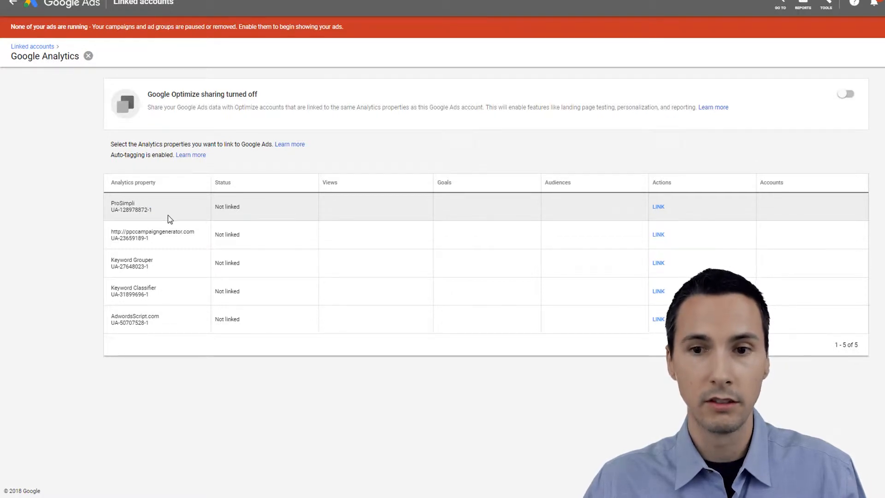
drag(159, 211, 123, 209)
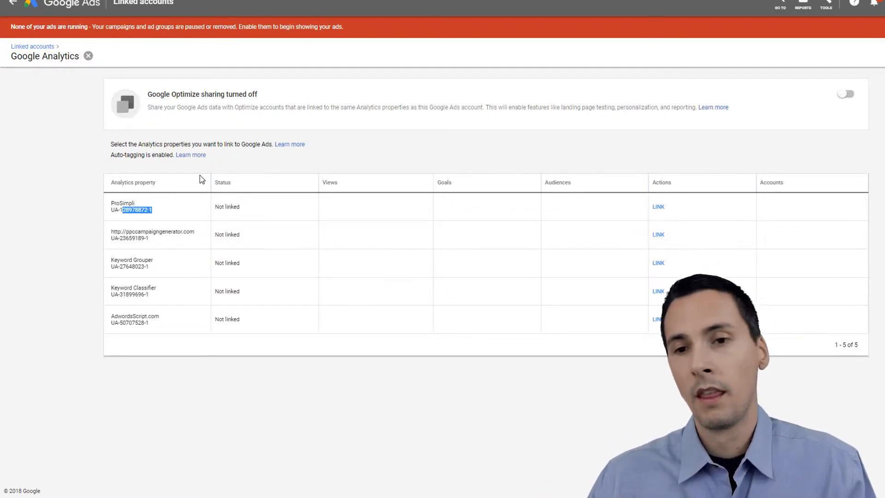
click(178, 211)
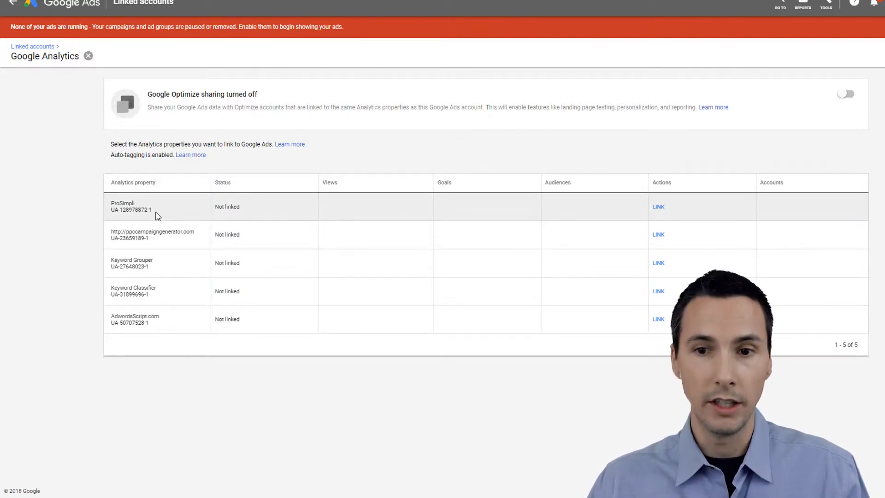
drag(157, 216, 123, 201)
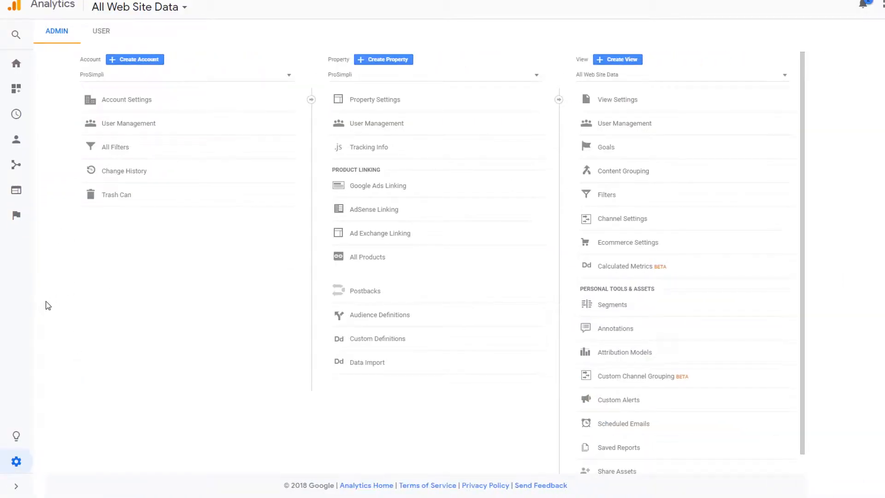
- In Google Analytics, open the ProSimpli account's user management and review the existing user's permissions
mouse_move(41, 197)
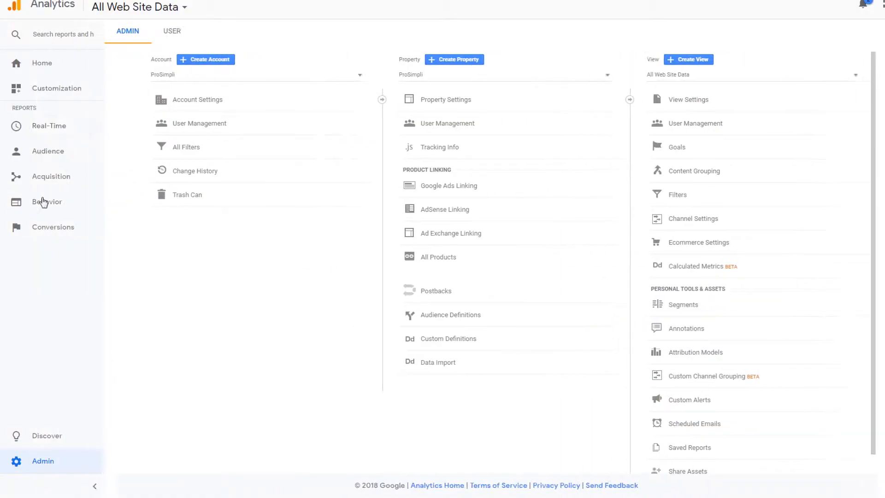
click(37, 67)
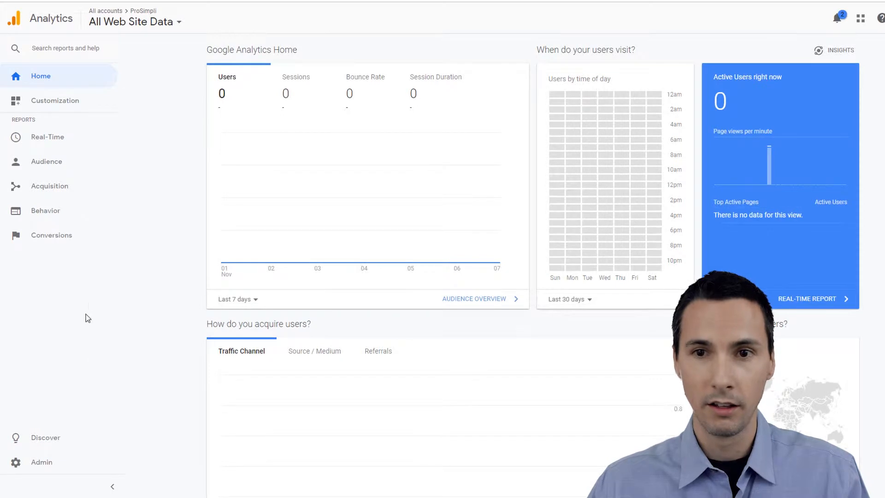
click(54, 461)
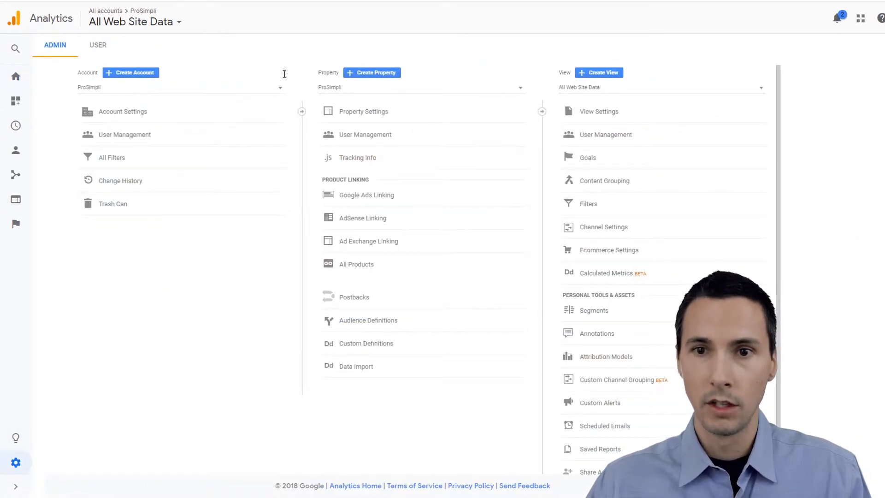
click(131, 137)
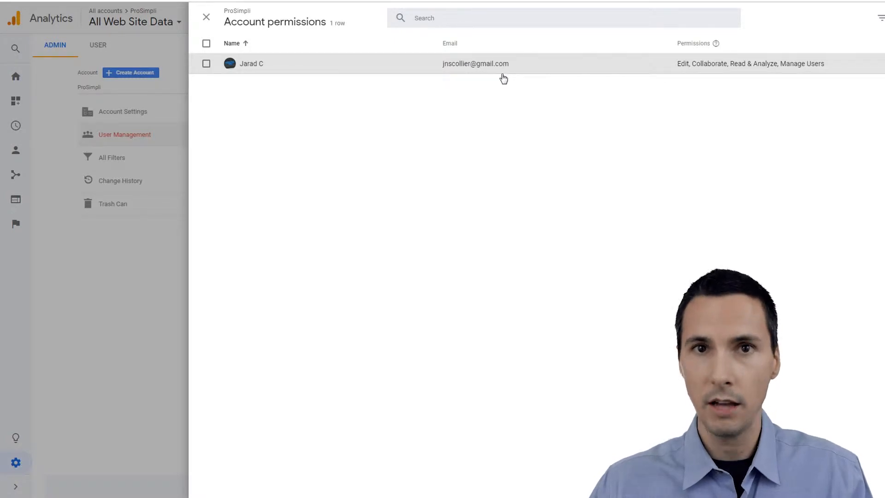
click(726, 70)
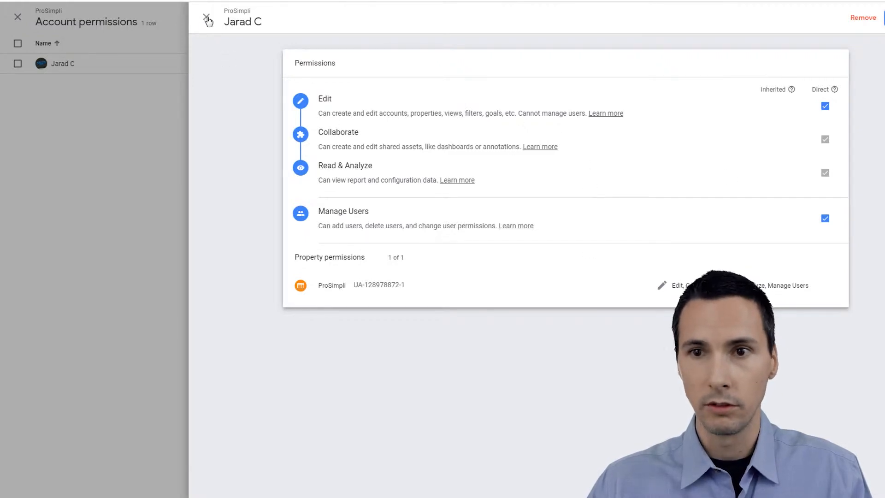
click(206, 20)
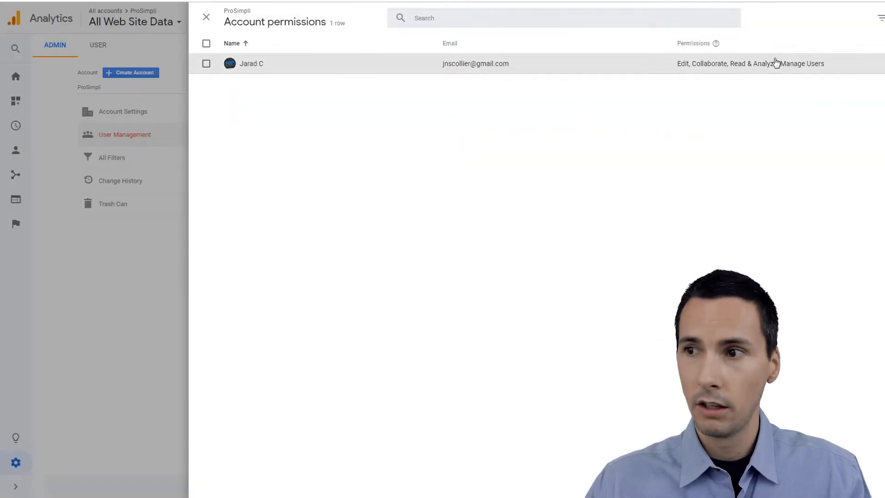
- Try out adding a new user to the ProSimpli account by entering a sample email address, and clear the field again
click(866, 18)
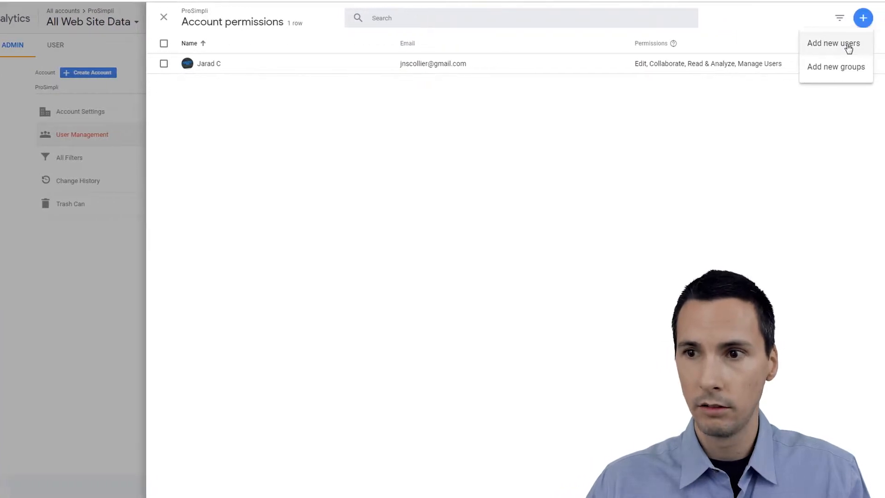
click(832, 45)
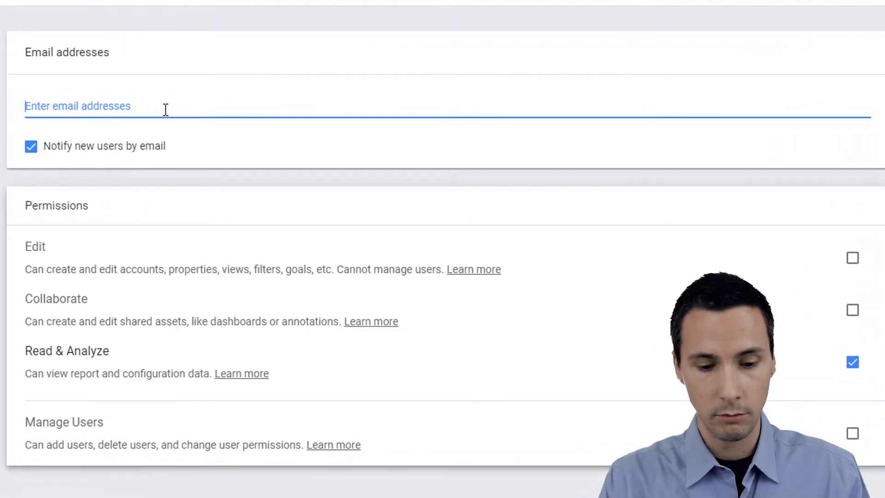
text(joe)
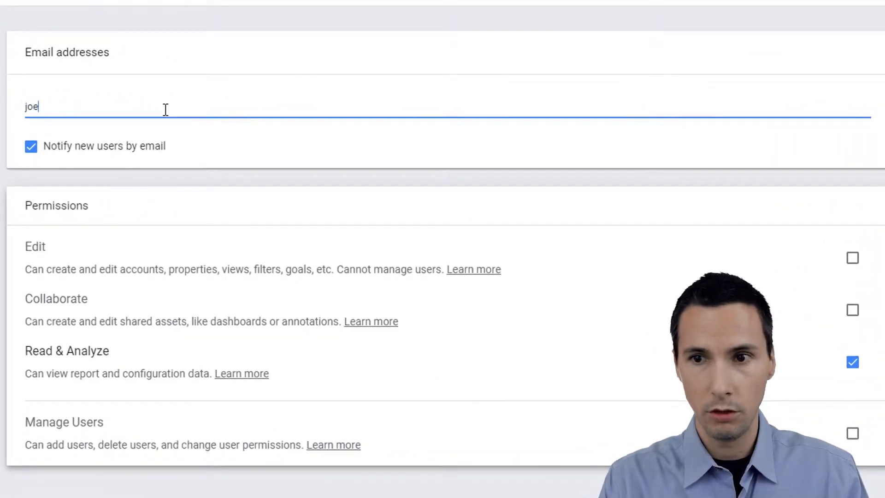
text(shcmo)
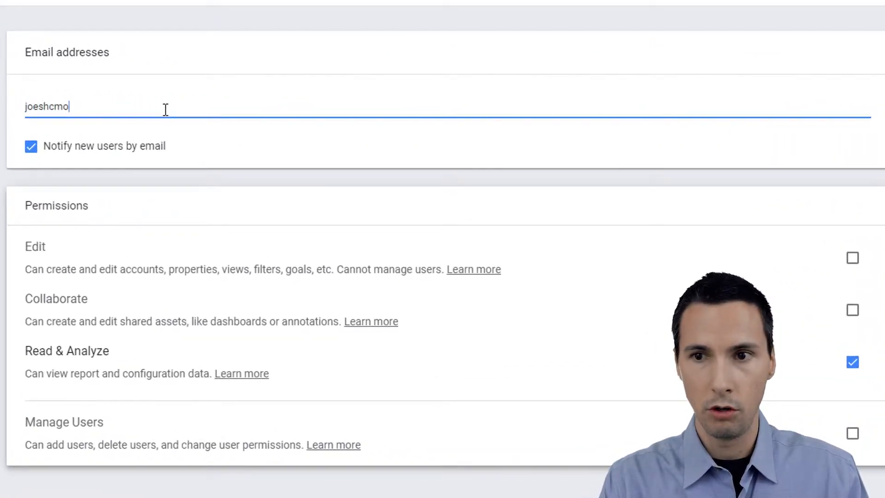
key(BackSpace)
key(BackSpace)
key(BackSpace)
text(moow)
key(BackSpace)
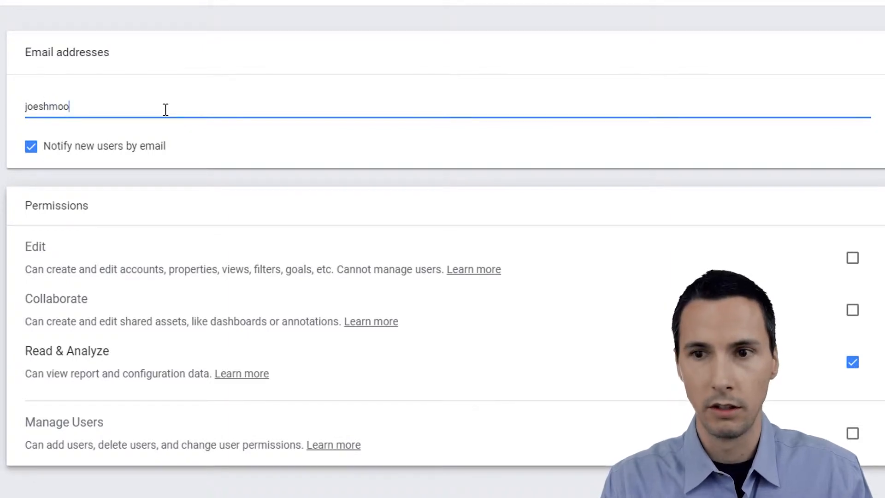
text(@whaterver.com)
key(ctrl+a)
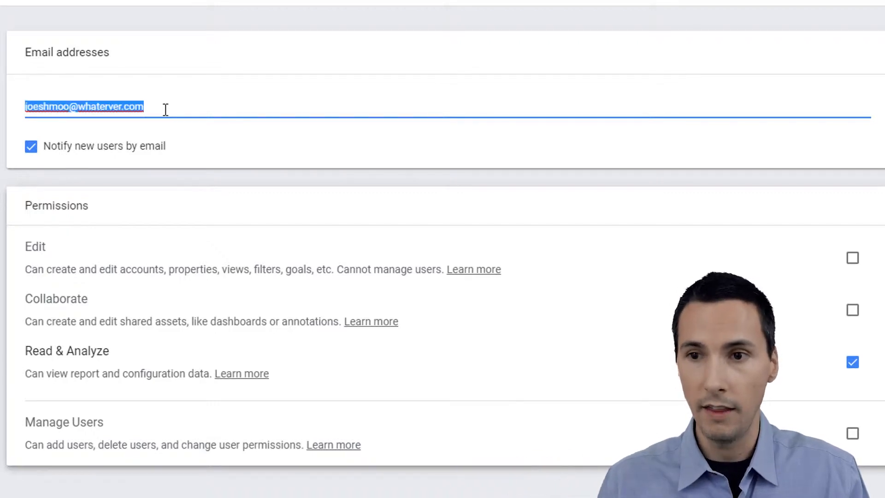
key(BackSpace)
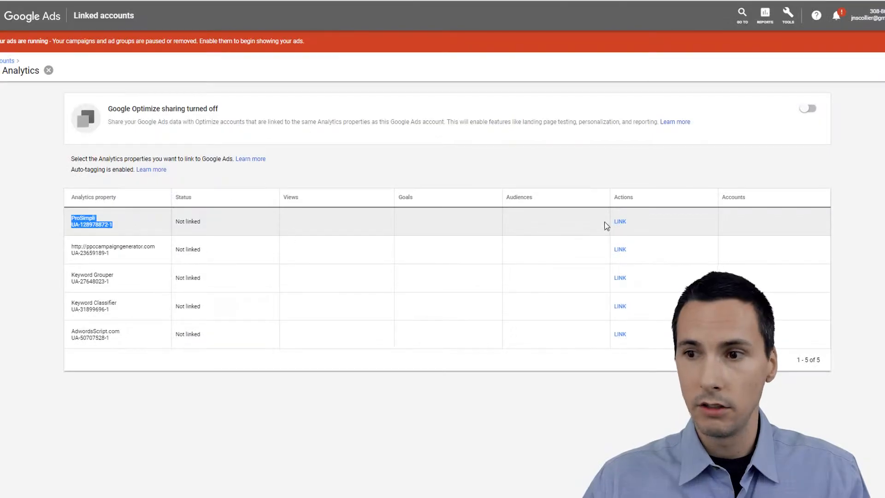
- In Google Ads, start linking the ProSimpli Analytics property and enable the link for its All Web Site Data view
click(620, 222)
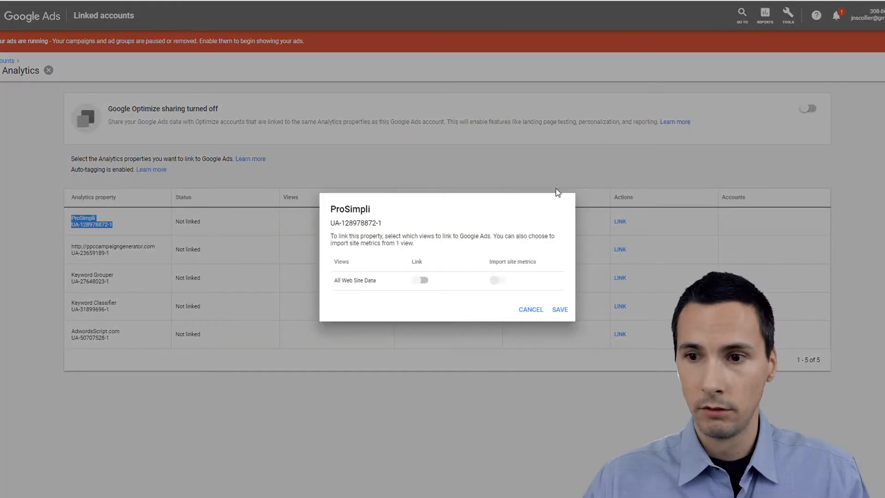
click(421, 280)
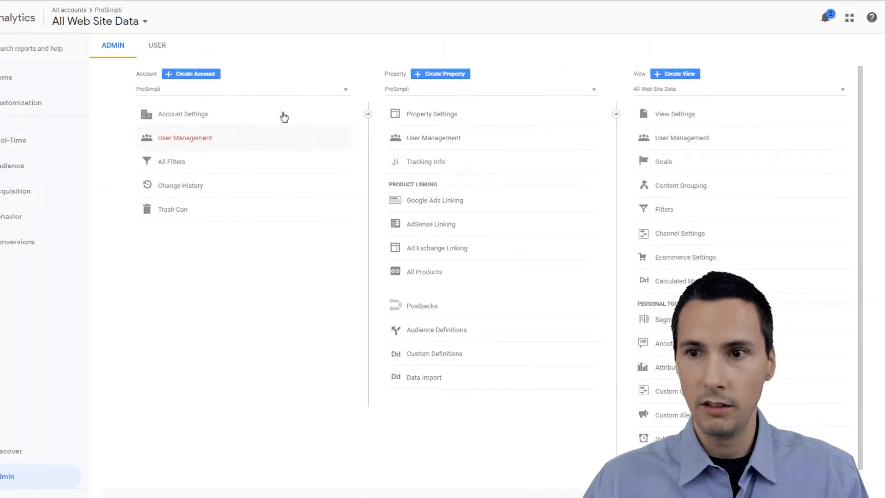
- Check in the Google Analytics admin settings which views exist under the ProSimpli property
click(508, 94)
click(652, 87)
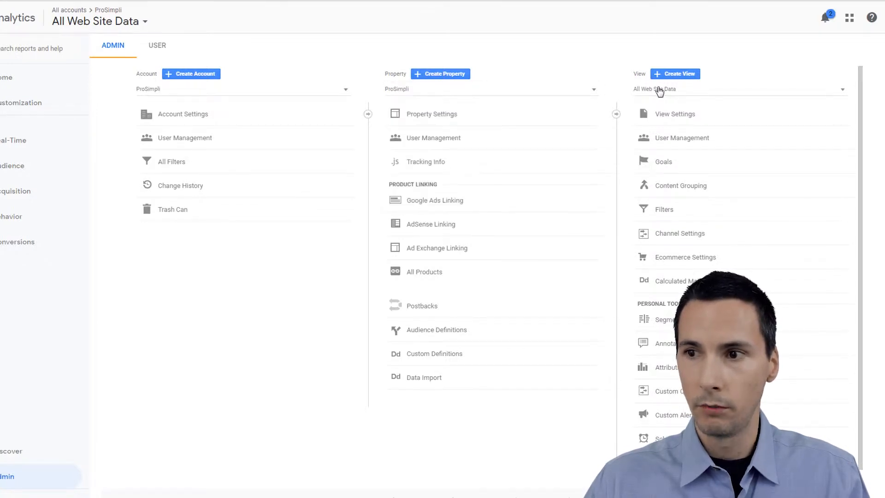
click(660, 92)
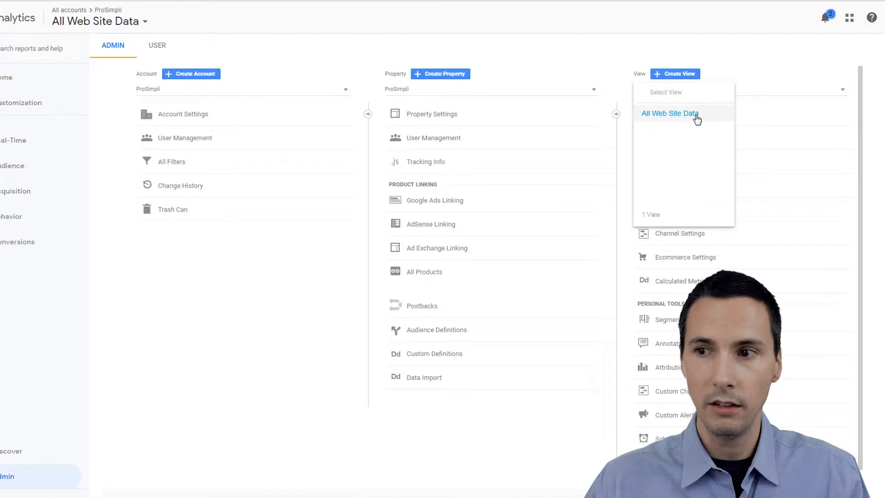
click(544, 75)
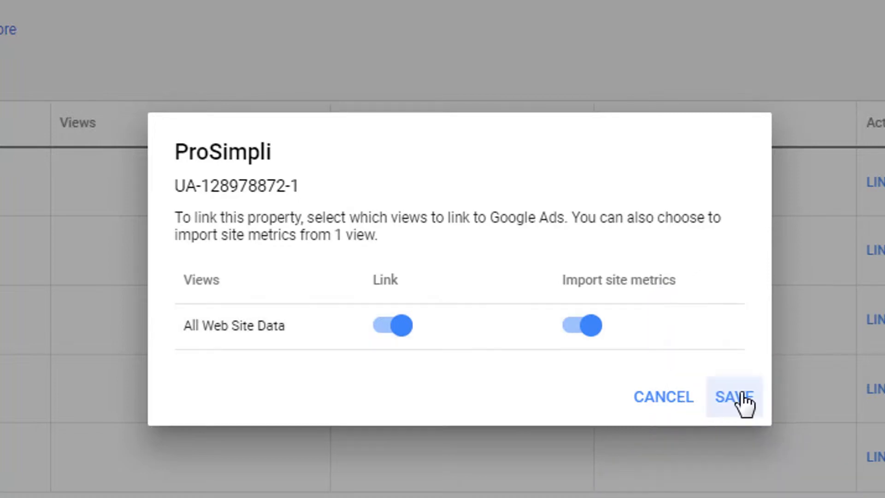
- In Google Ads, save the ProSimpli link with site metrics import enabled for All Web Site Data, and review the linked view's settings
click(741, 393)
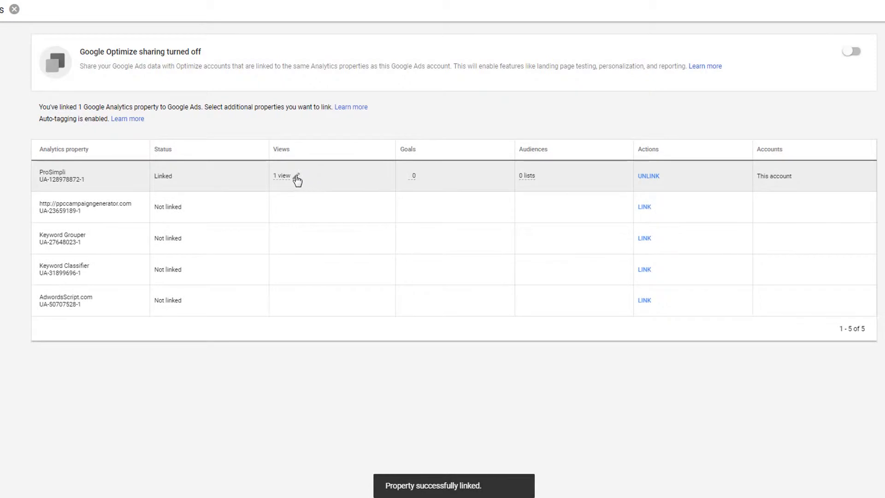
click(289, 177)
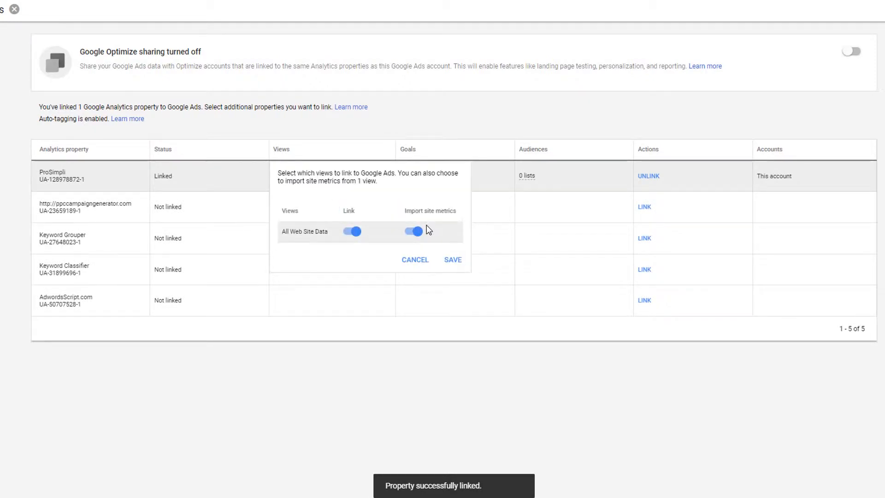
click(415, 260)
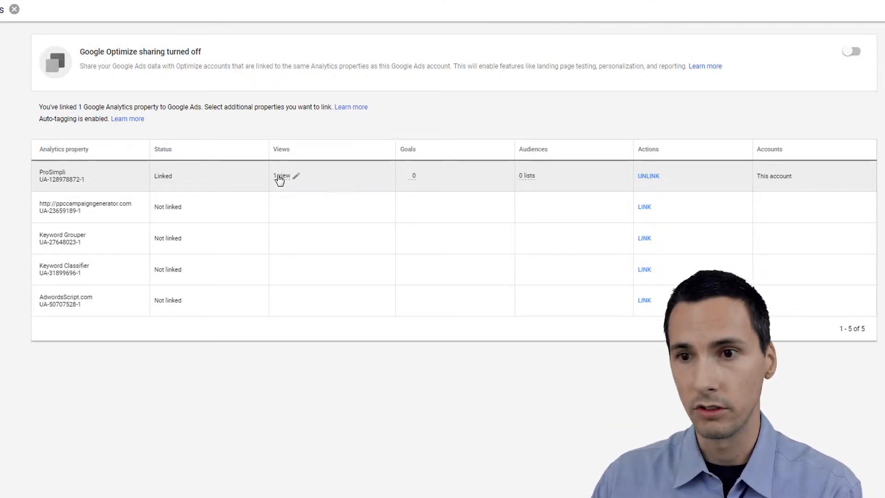
click(279, 177)
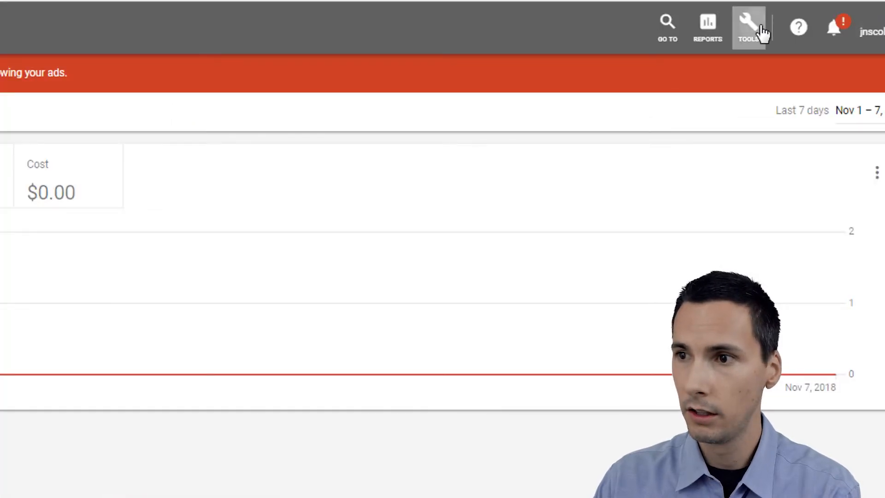
- Return to the linked accounts setup page and open the details for linking YouTube
click(755, 30)
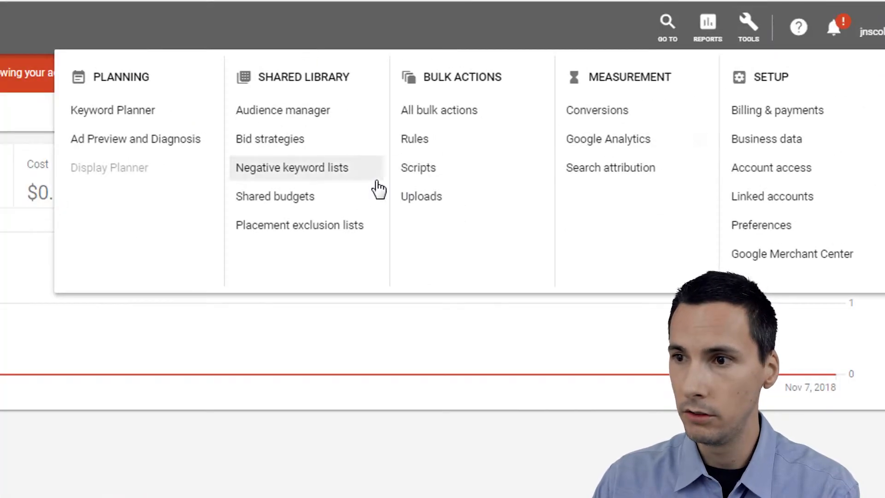
click(782, 210)
scroll(664, 254, down, 3)
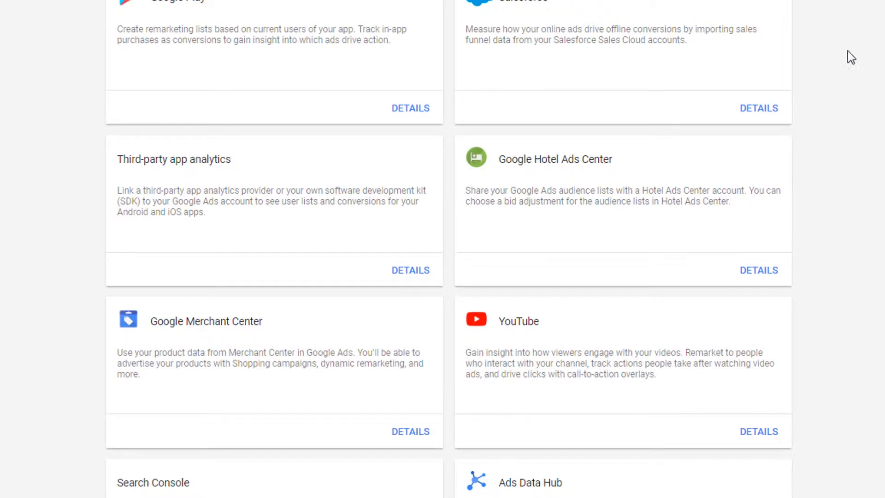
scroll(848, 53, down, 3)
click(755, 283)
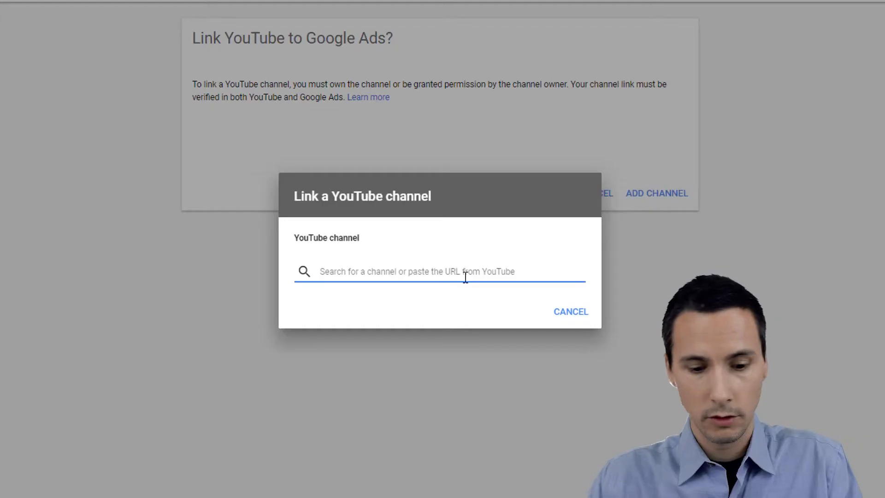
- Search YouTube channels for prosimpli, select the ProSimpli channel with 5 videos, and declare it as a channel you own
text(prosimpl)
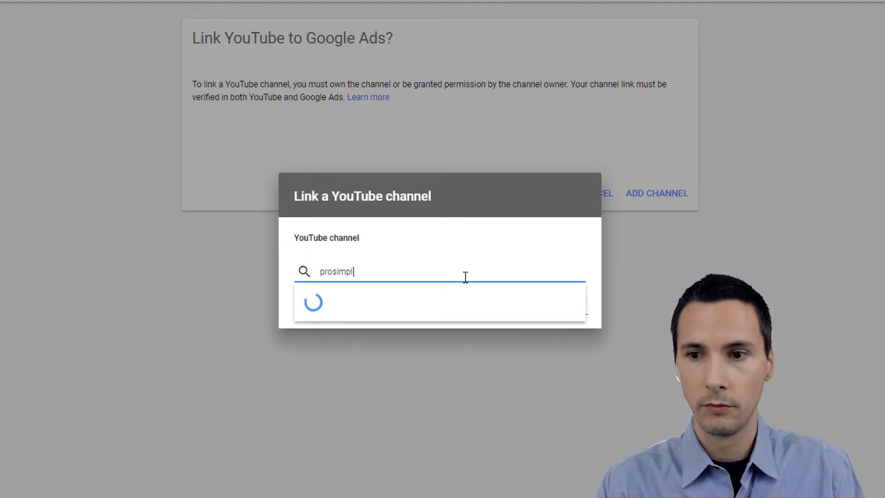
text(i)
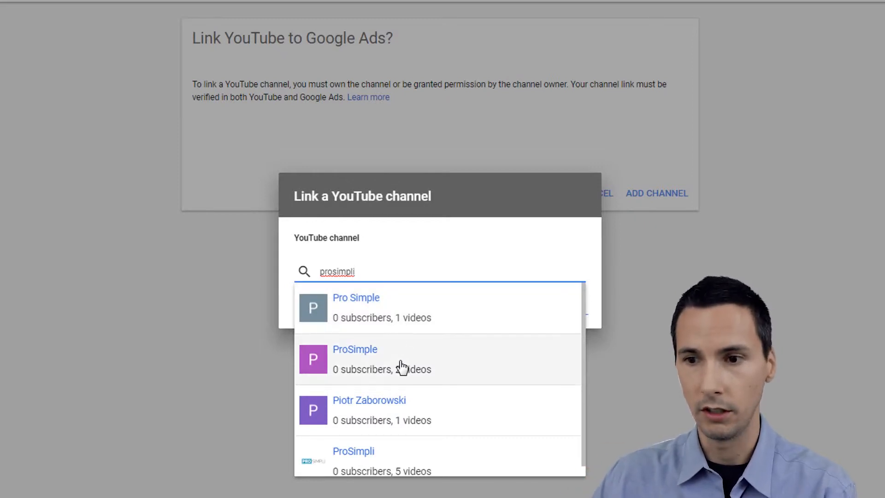
scroll(393, 414, down, 1)
click(371, 457)
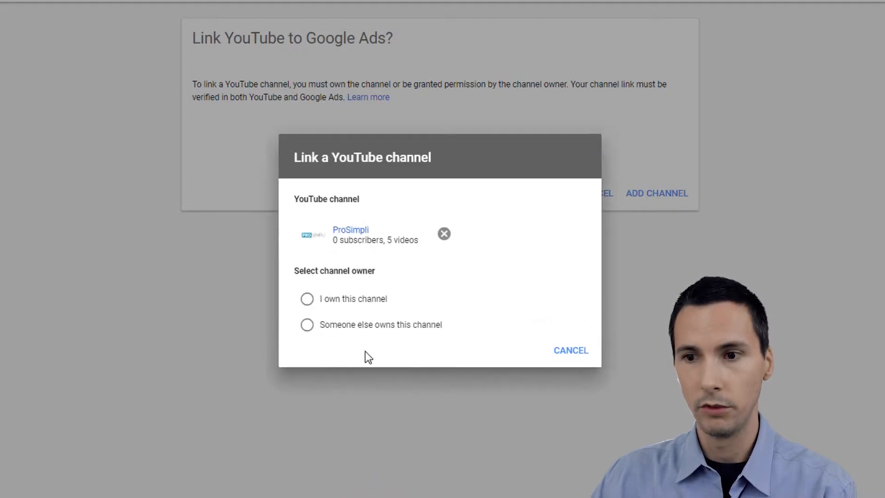
click(353, 304)
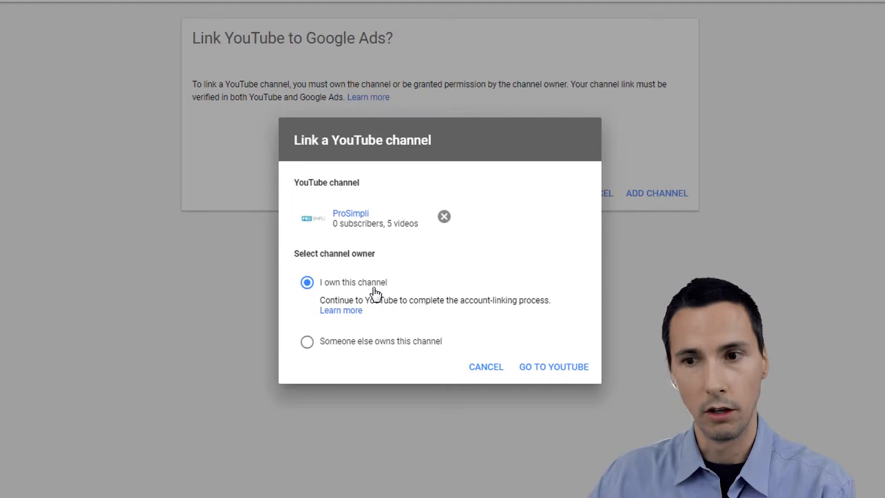
- Inspect the request message for a channel owned by someone else, and return to the option for owning the channel
click(390, 344)
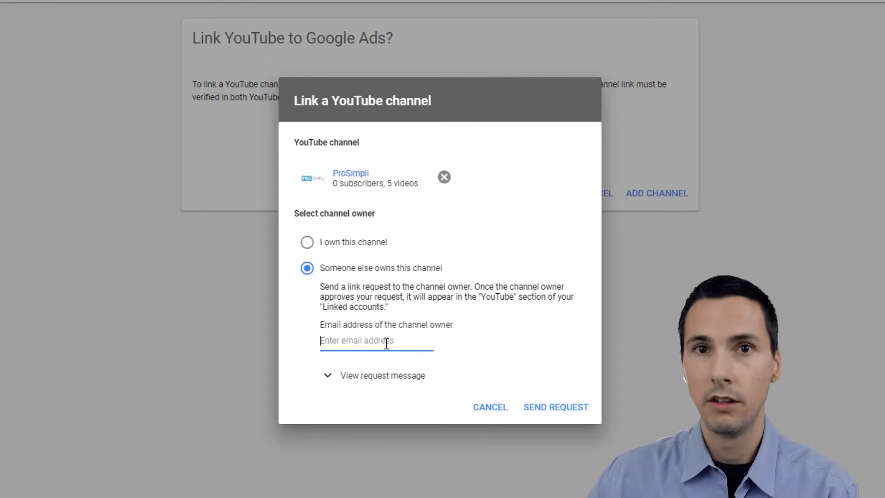
click(387, 376)
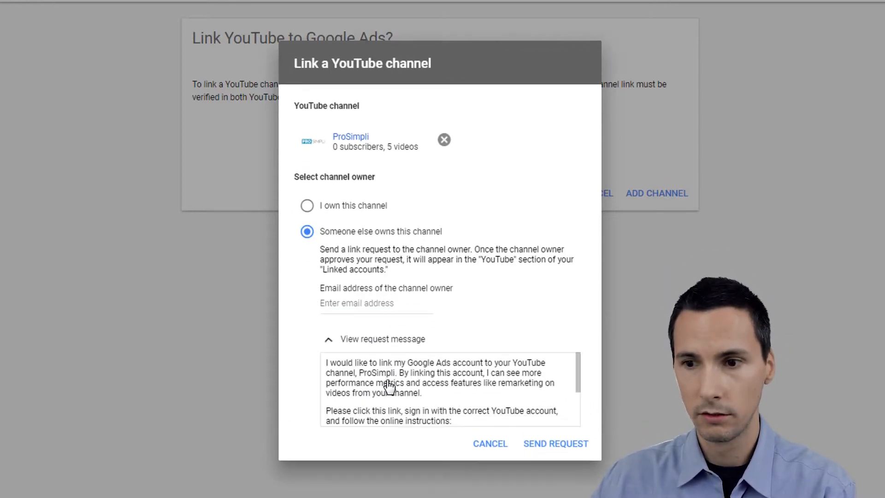
drag(396, 392, 396, 367)
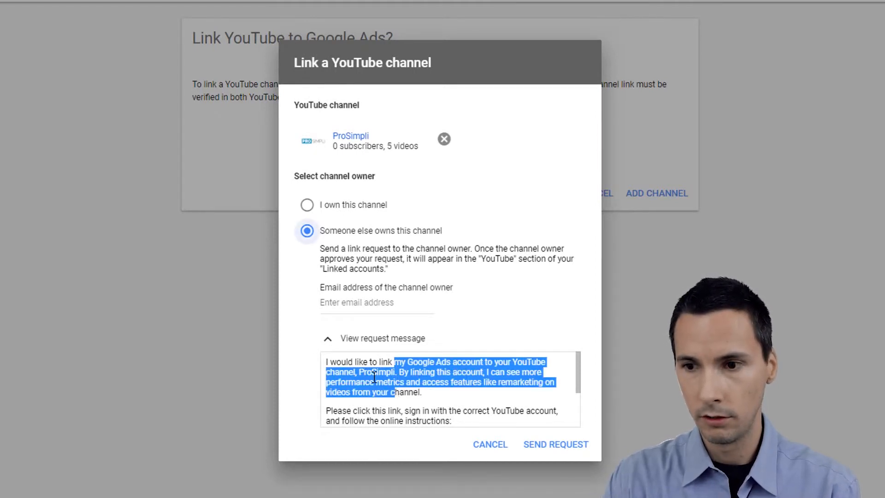
click(330, 337)
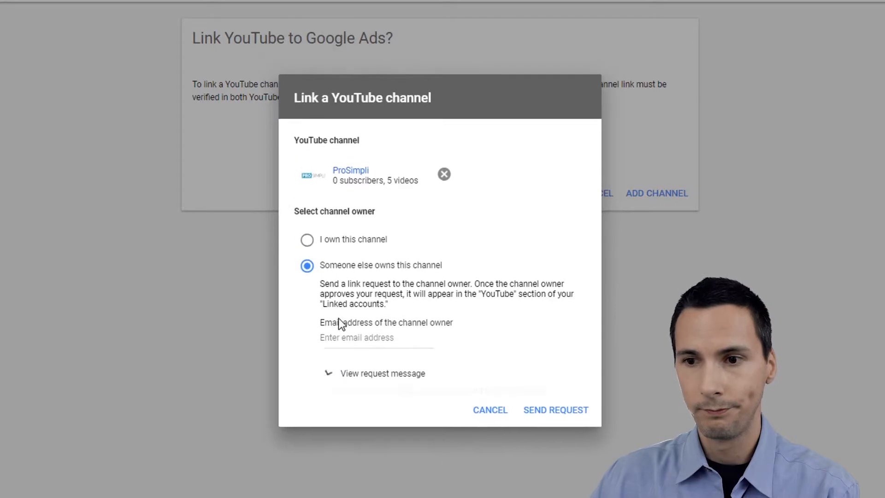
click(346, 241)
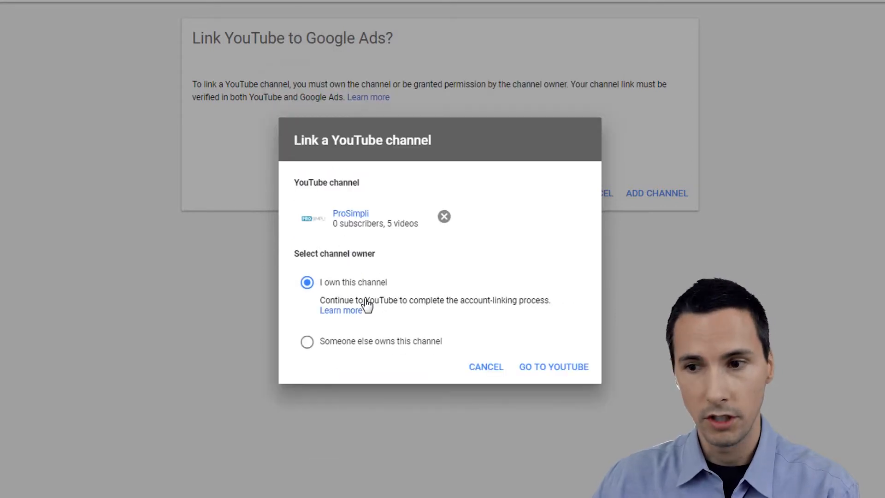
- Continue to YouTube to complete the linking and sign in to the ProSimpli admin account with the account password
click(564, 371)
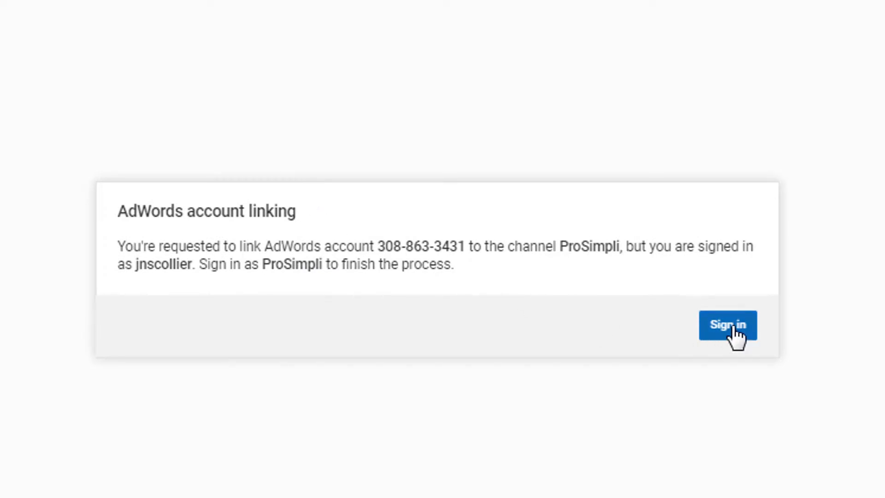
click(734, 328)
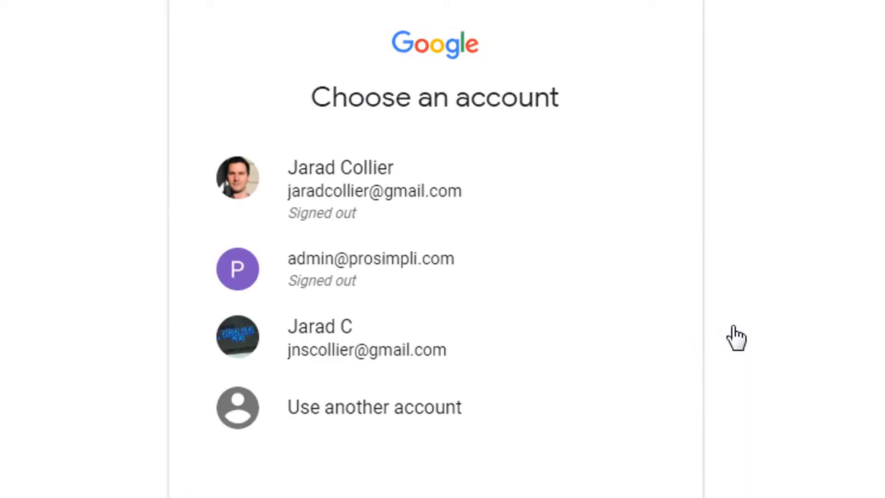
click(437, 269)
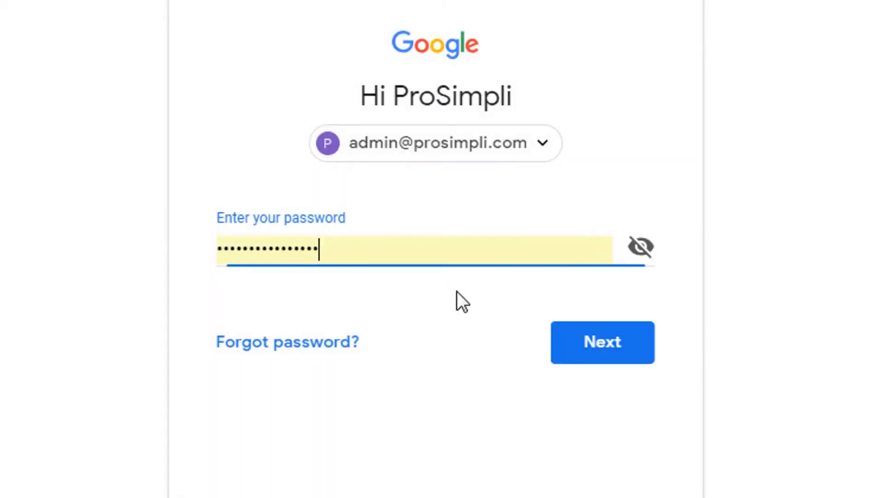
click(596, 343)
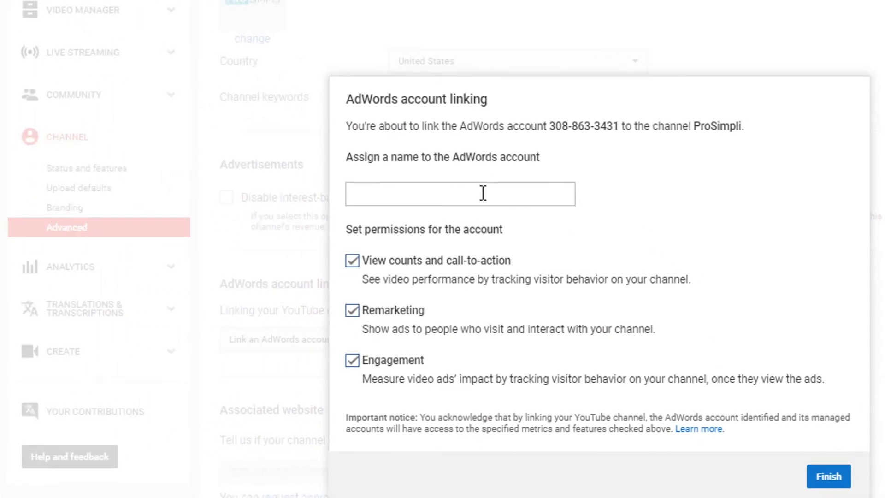
- Name the AdWords account with the owner's first name and "Google Ads", and finish linking it to ProSimpli with all three permissions enabled
click(483, 197)
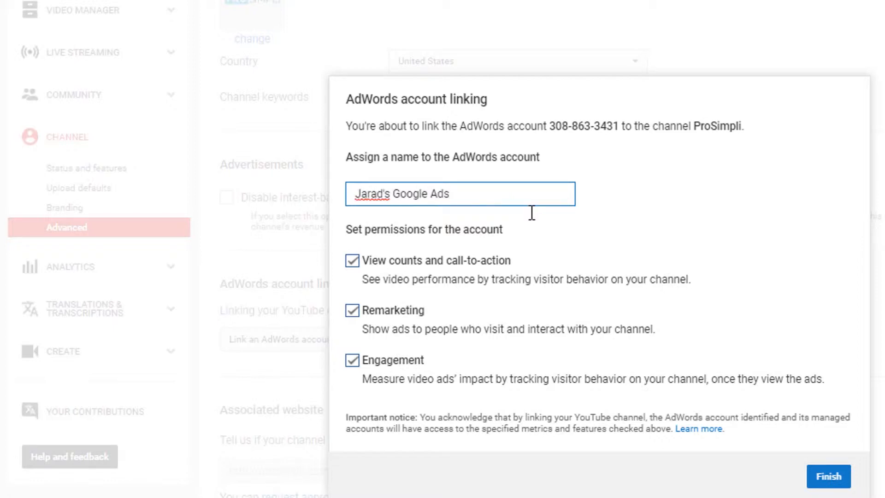
click(827, 482)
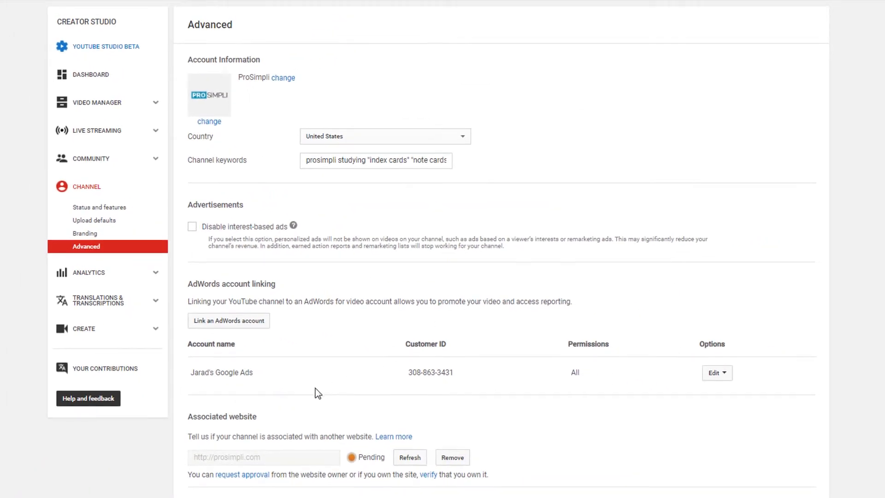
drag(272, 380, 190, 373)
click(212, 367)
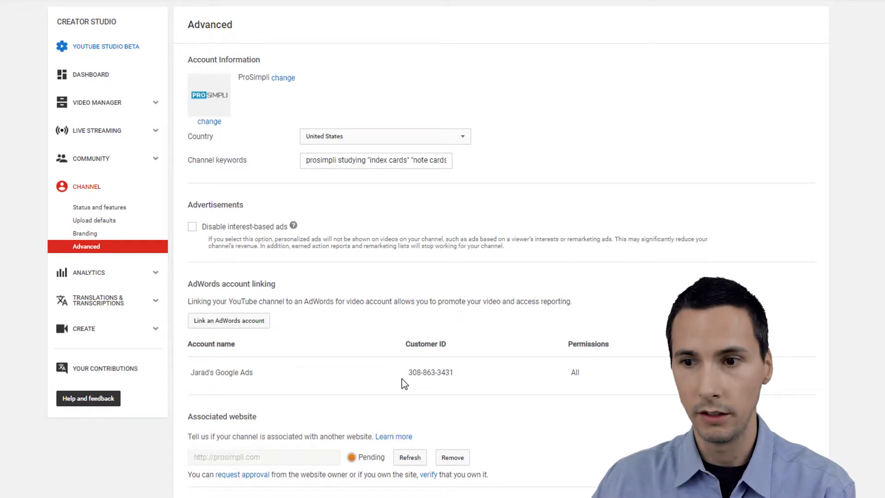
- Sign back in to the Google account used for Google Ads and review the linked ProSimpli channel's permissions there
click(884, 0)
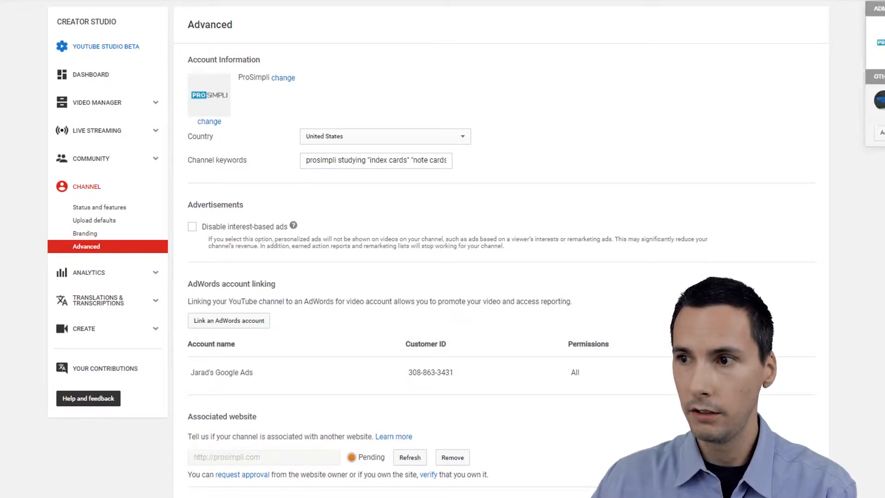
click(880, 100)
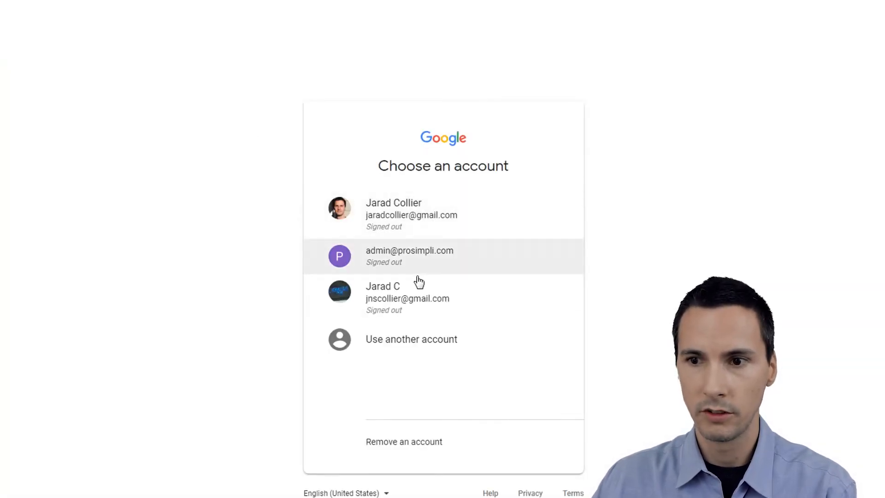
click(413, 303)
click(528, 332)
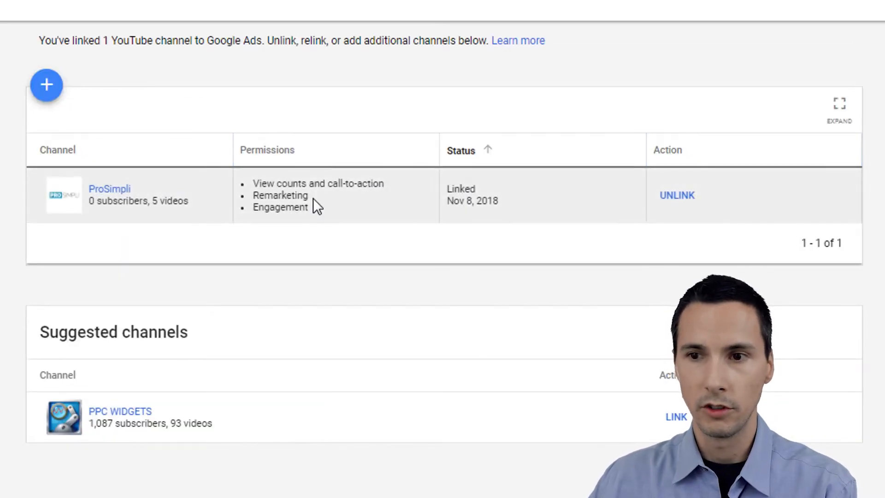
drag(313, 199, 259, 183)
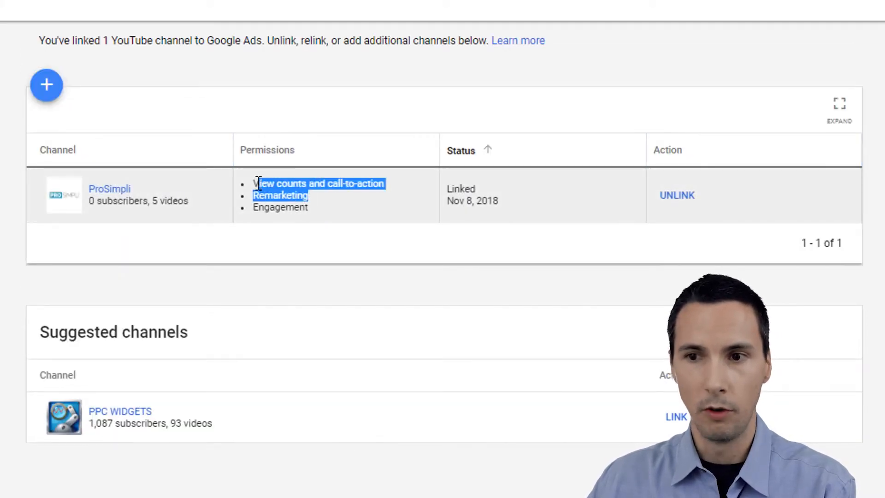
click(295, 195)
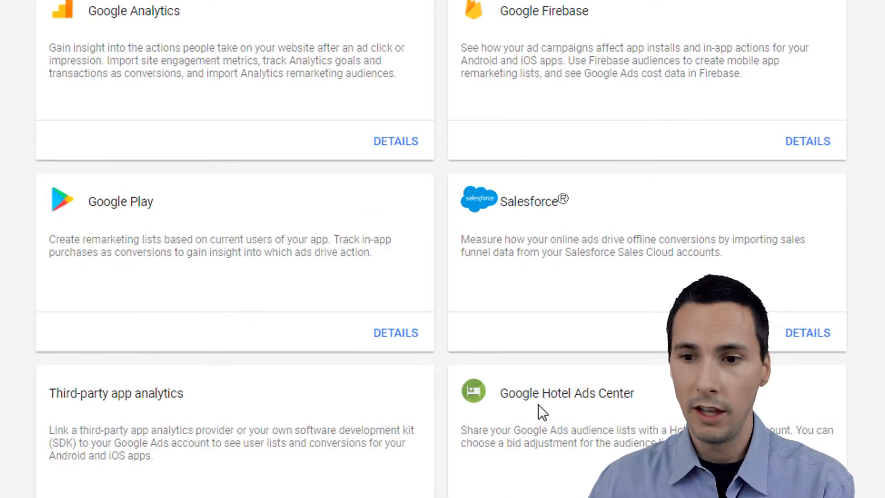
- Open the Search Console linking details and read the help section on enabling the paid & organic report
scroll(542, 412, down, 10)
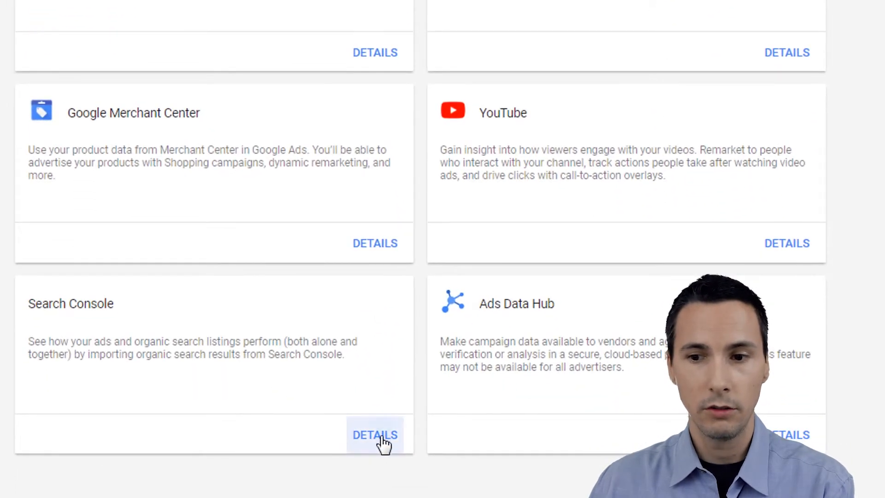
click(375, 434)
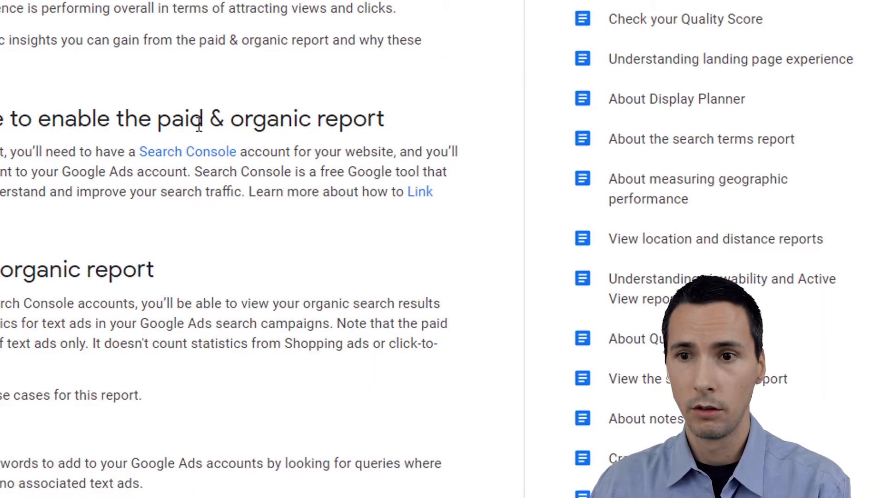
drag(385, 119, 175, 119)
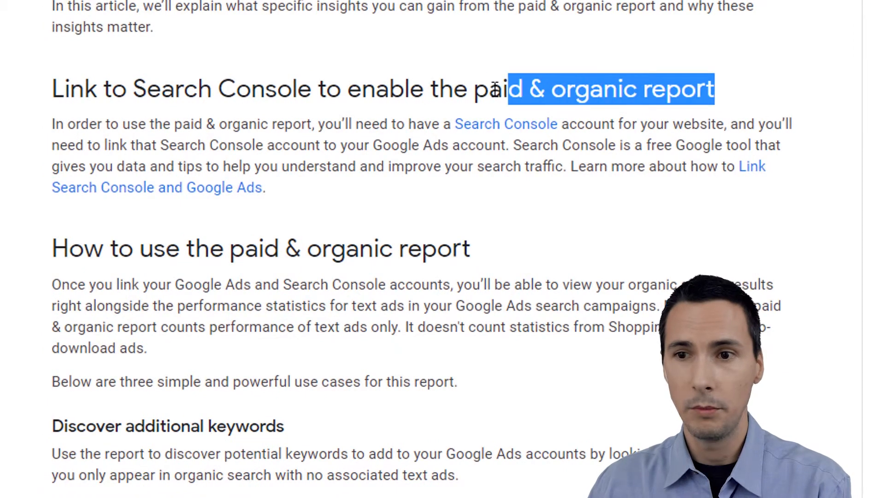
drag(494, 88, 343, 99)
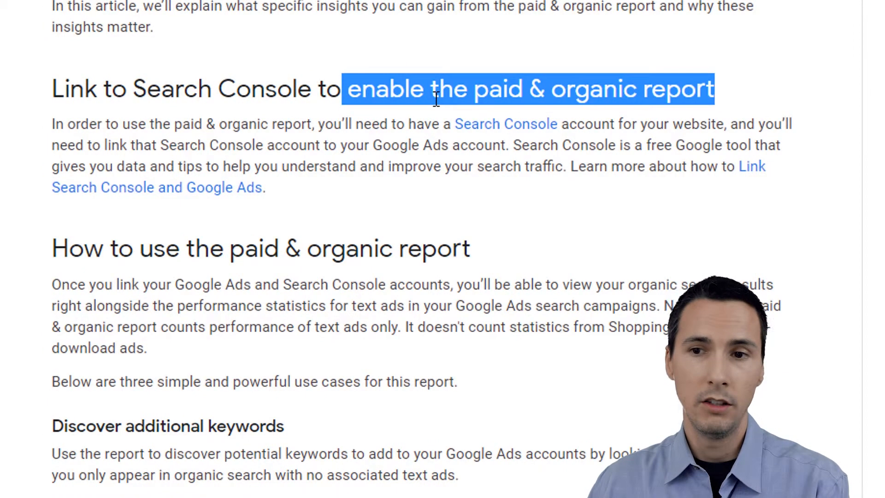
click(479, 99)
drag(705, 94, 505, 104)
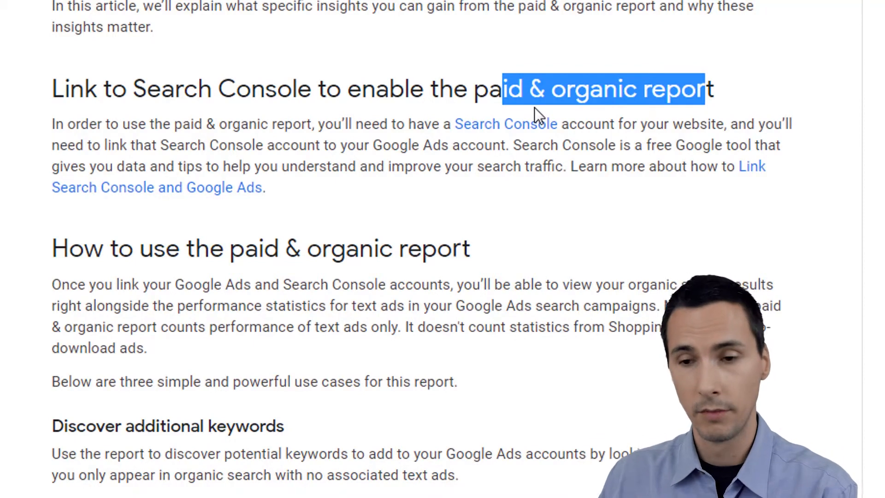
click(574, 164)
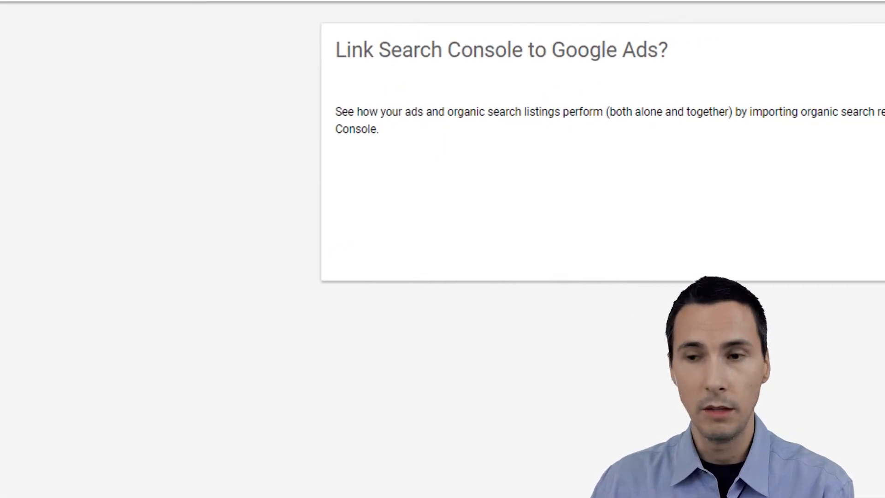
- Start linking a new Search Console site and submit prosimpli.com as the site URL
click(768, 274)
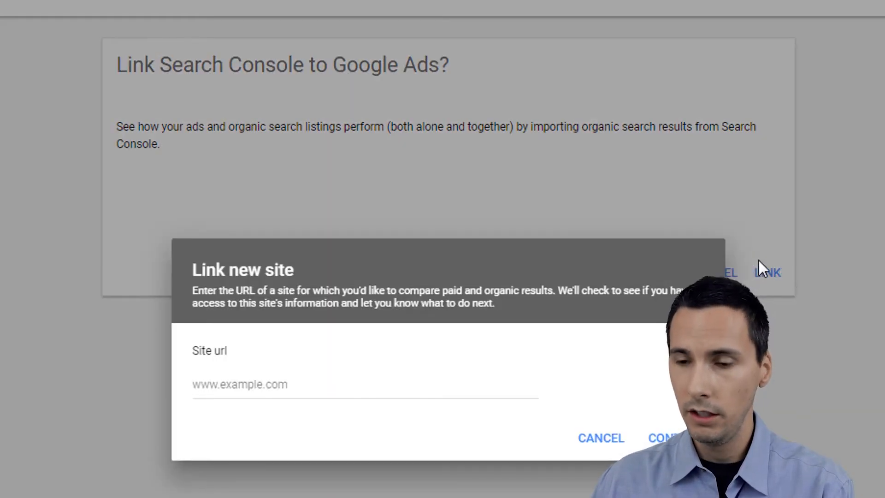
click(297, 380)
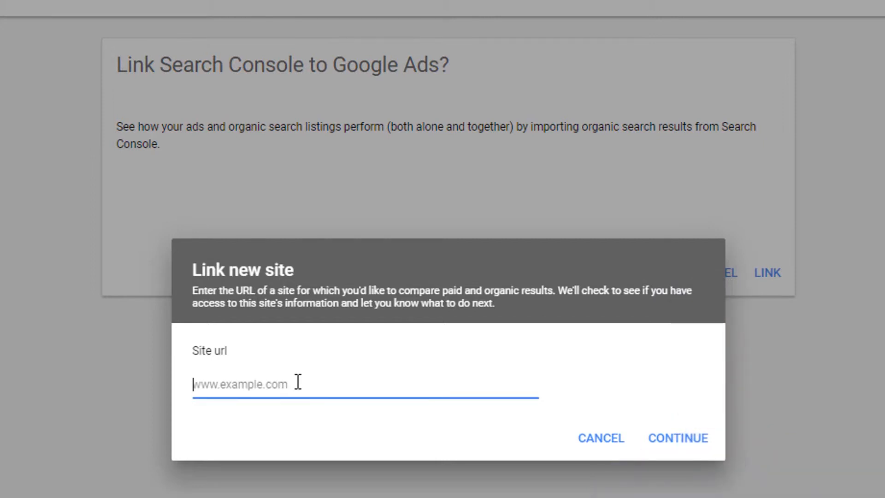
text(prosimpli.com)
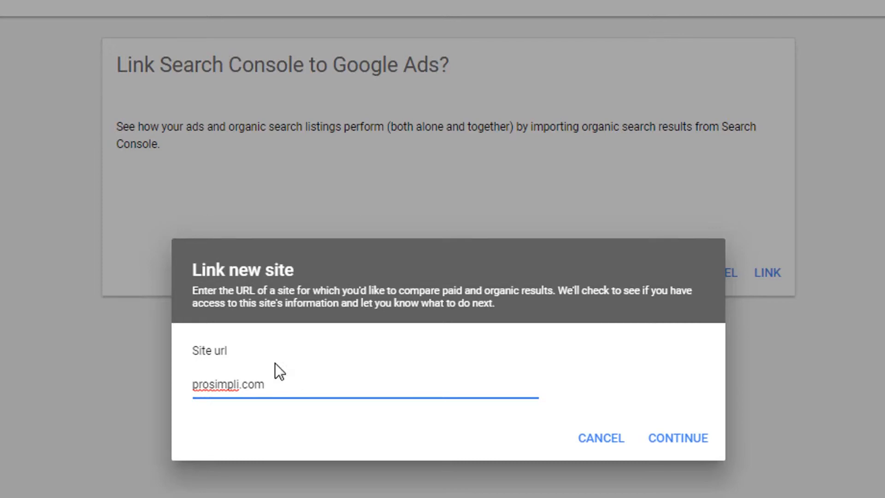
click(676, 445)
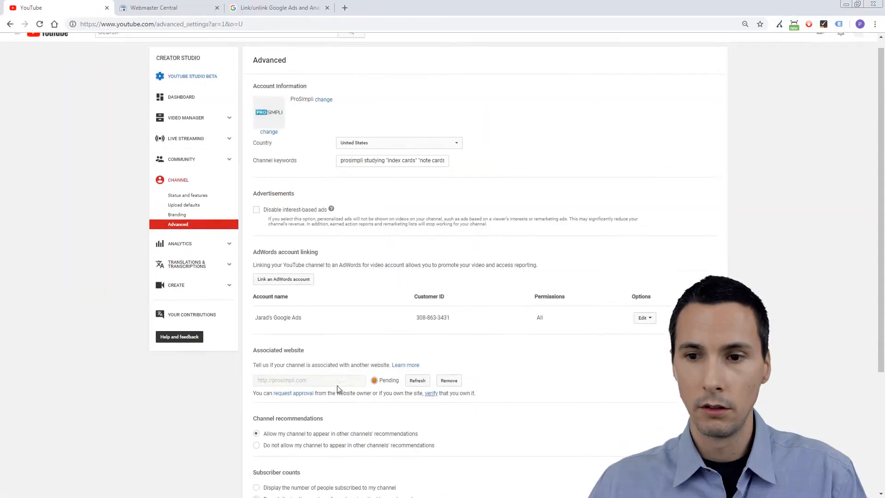
- Locate the Google Analytics property tracking ID field in YouTube's advanced channel settings and open prosimpli.com in a new browser tab
scroll(338, 384, down, 3)
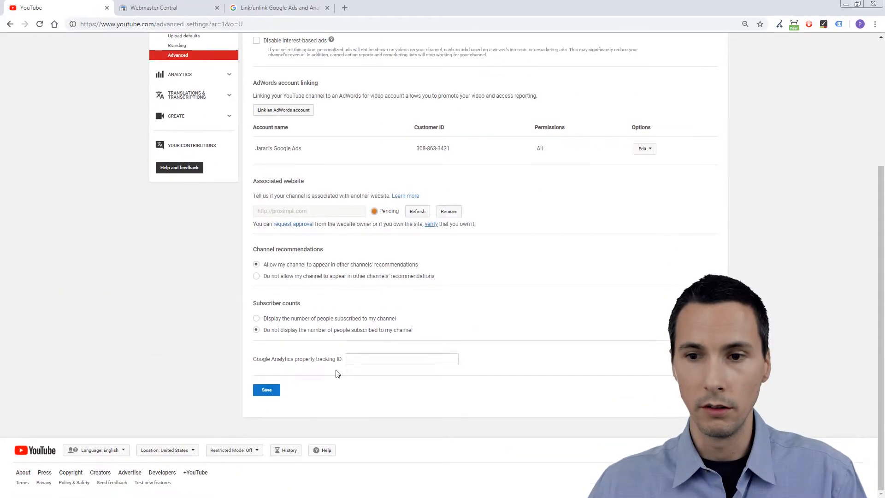
click(361, 359)
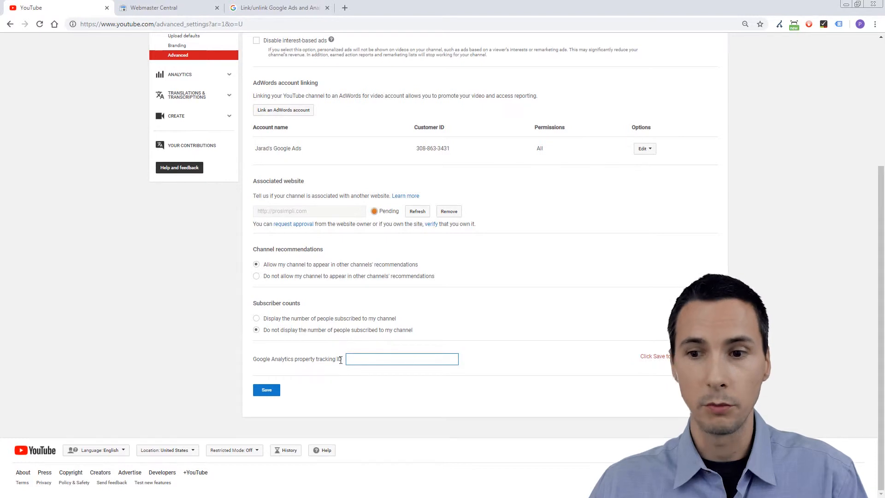
click(344, 8)
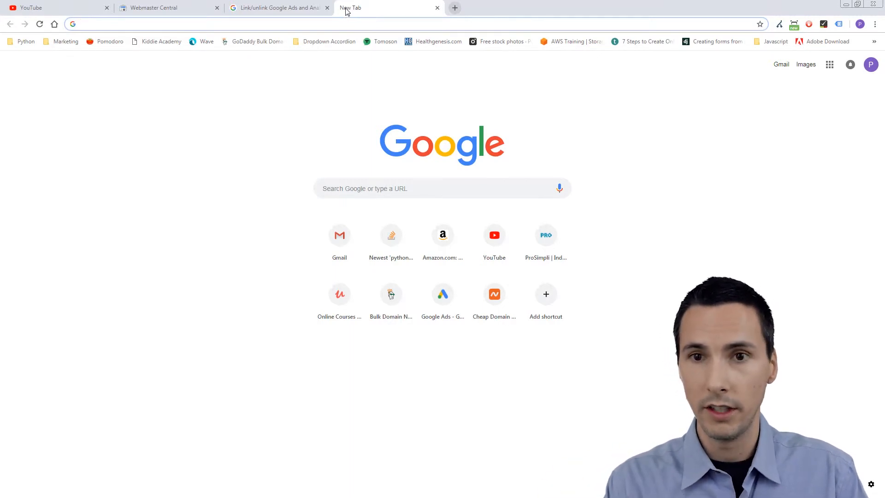
text(prosimpli.com)
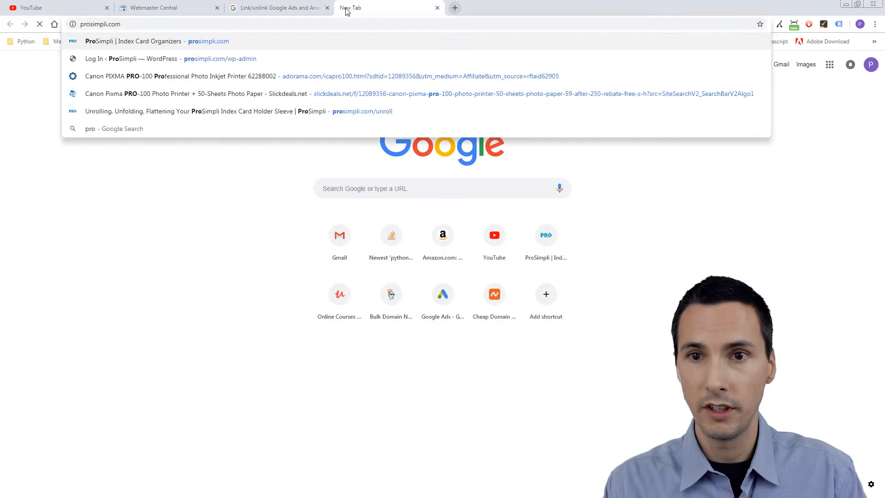
- Load prosimpli.com and copy its Google Analytics web property ID from the Google Tag Assistant analysis
key(Return)
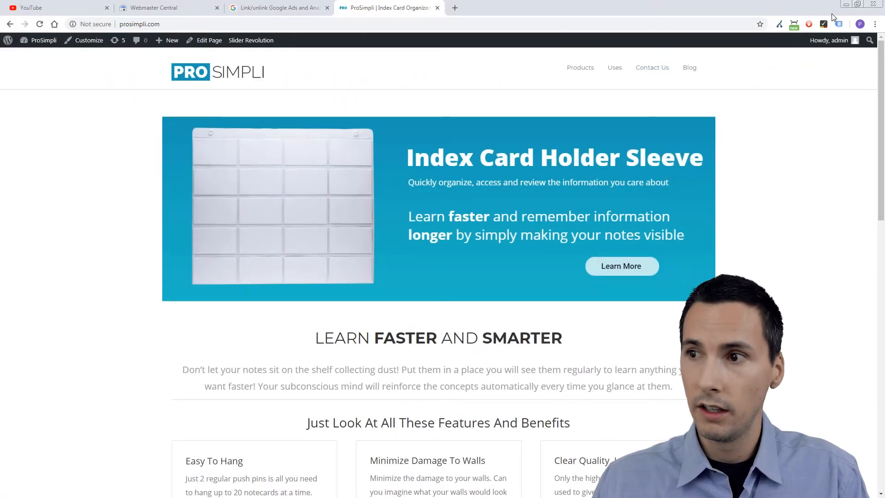
click(838, 25)
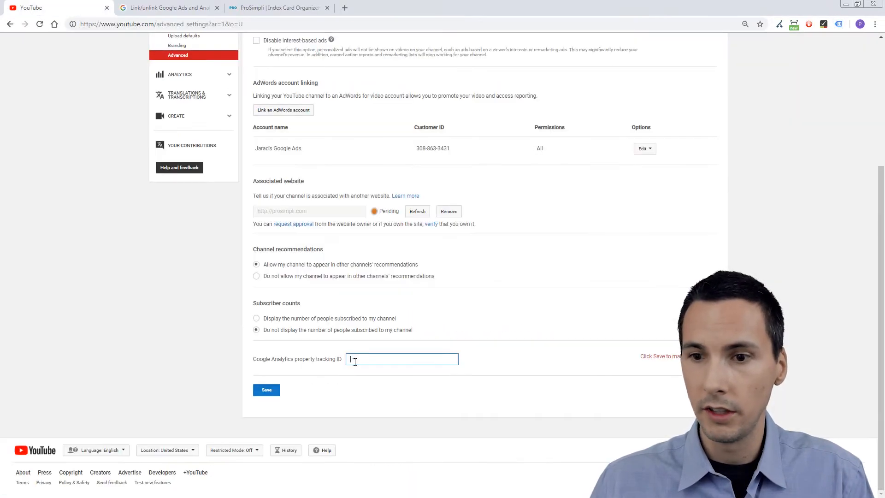
click(272, 8)
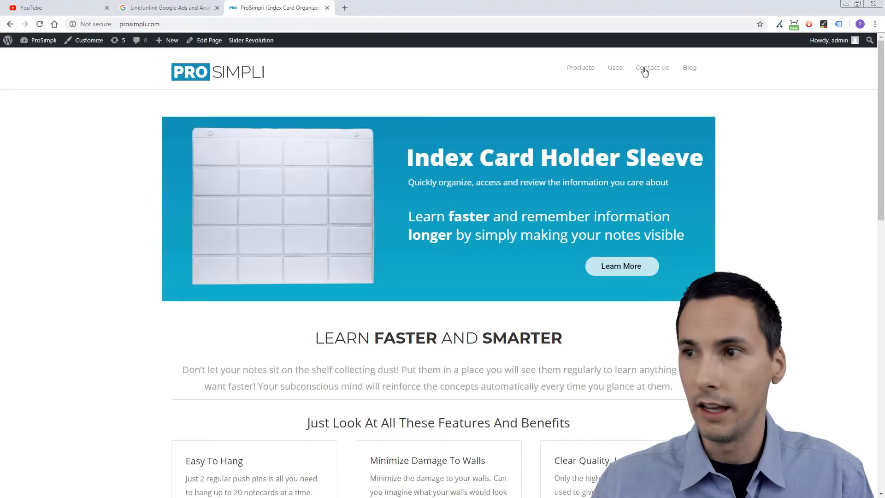
click(839, 24)
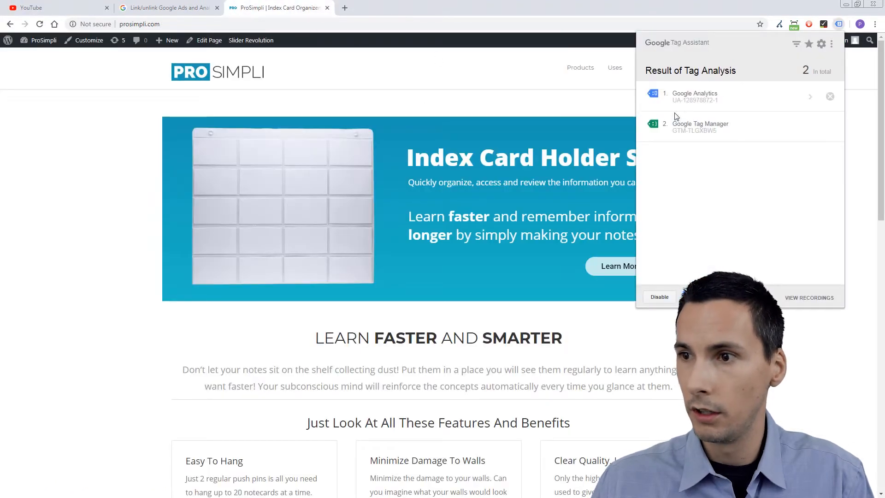
click(727, 103)
double_click(774, 113)
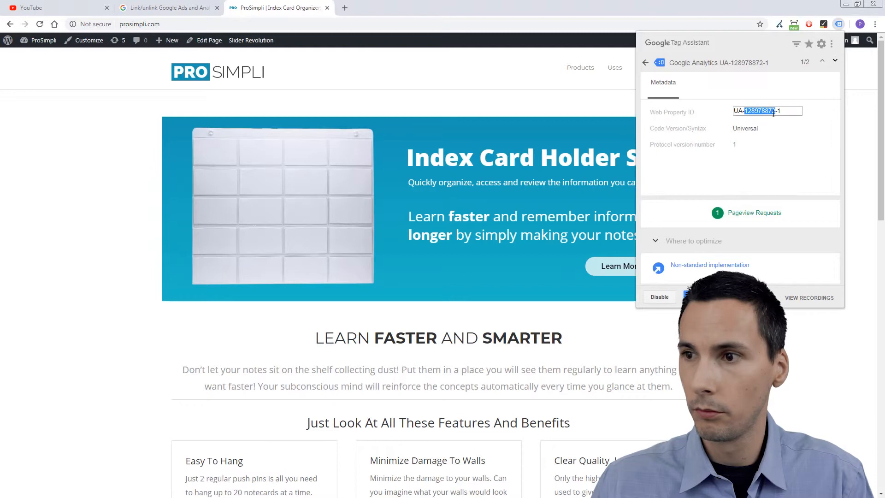
- In YouTube's advanced channel settings, fill the Google Analytics property tracking ID field with the copied ID and save
click(60, 8)
key(ctrl+v)
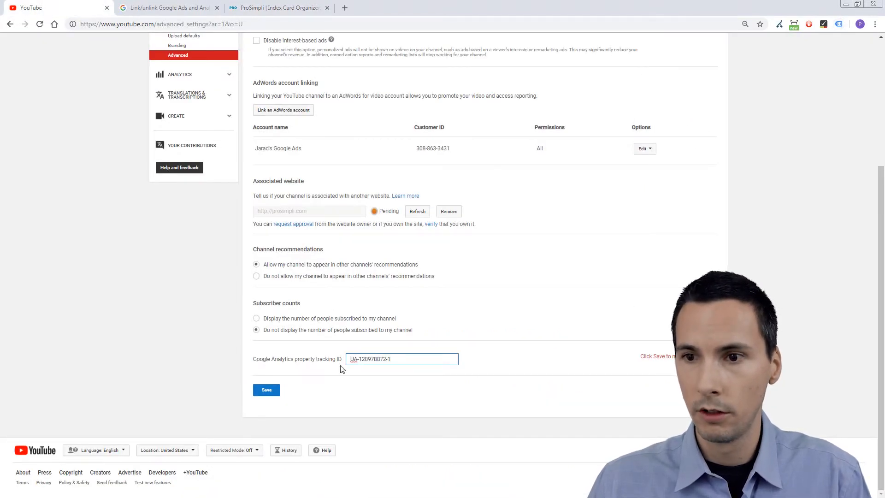
click(265, 389)
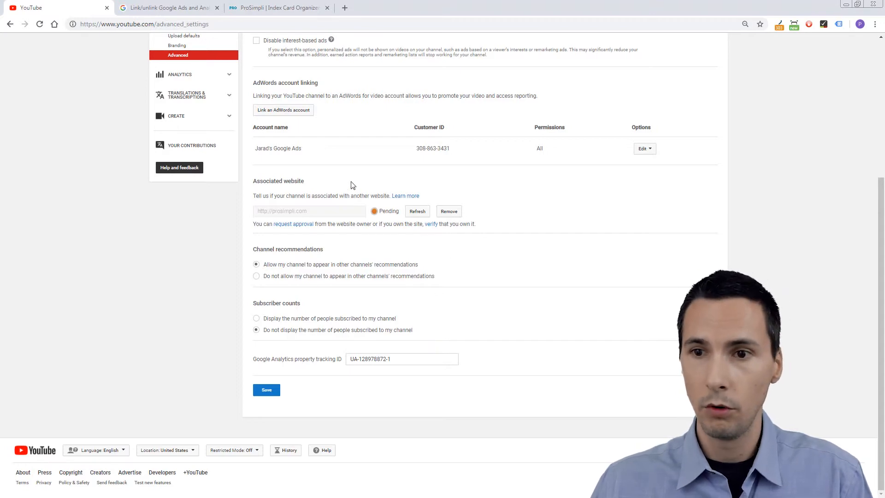
- Start verifying ownership of the associated website prosimpli.com, choose the alternate HTML tag method and copy its meta tag
drag(304, 183, 253, 181)
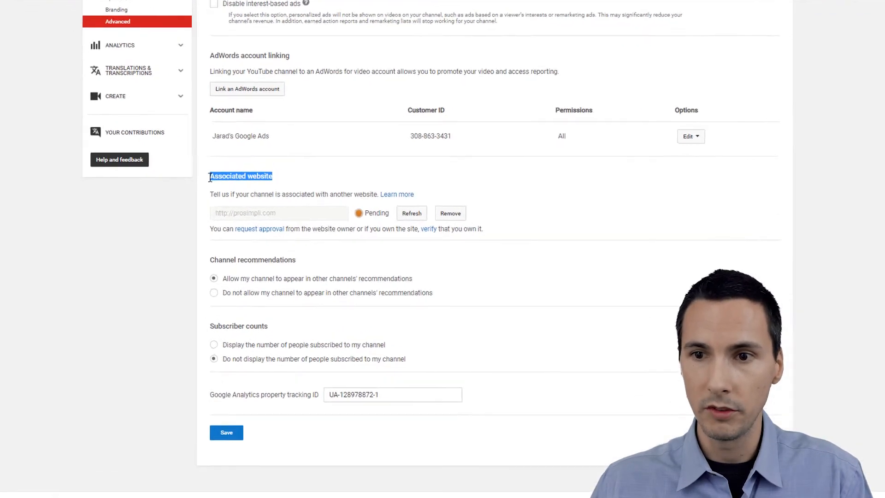
click(298, 208)
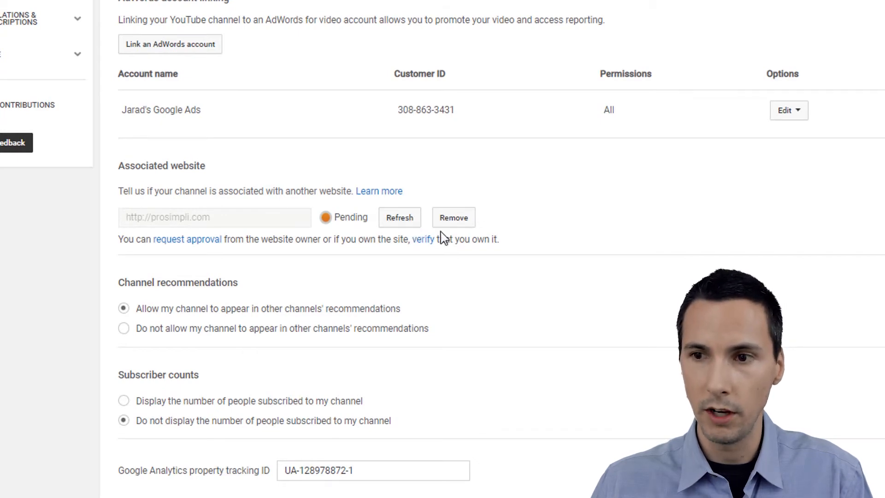
click(425, 240)
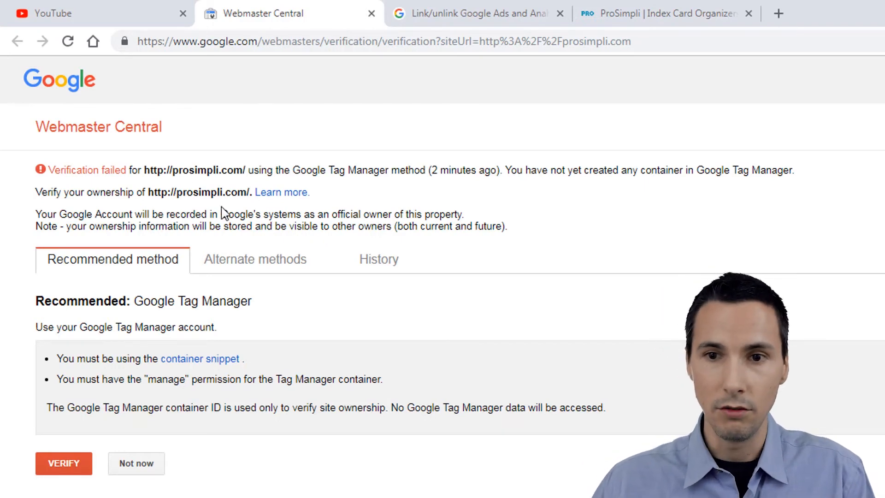
click(248, 264)
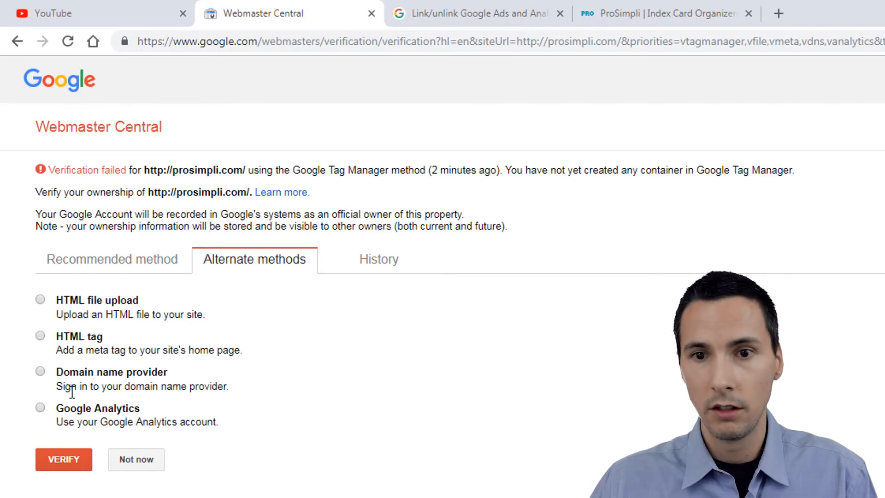
click(41, 336)
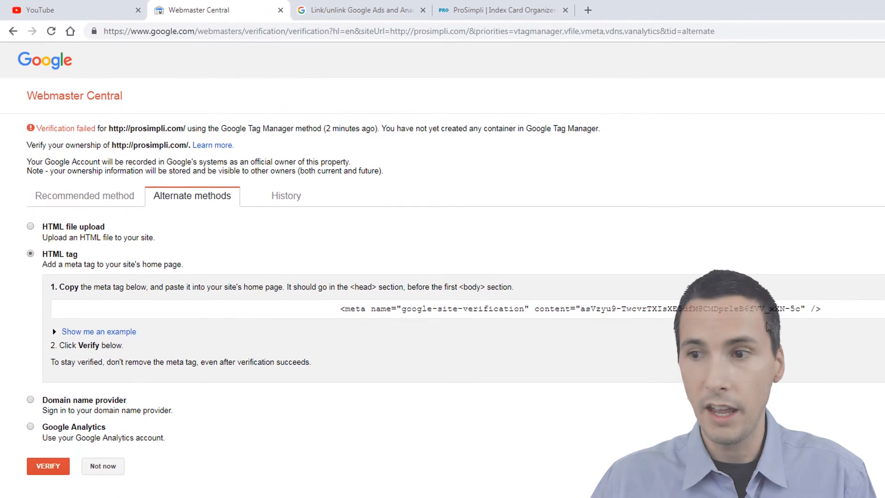
drag(822, 308, 343, 310)
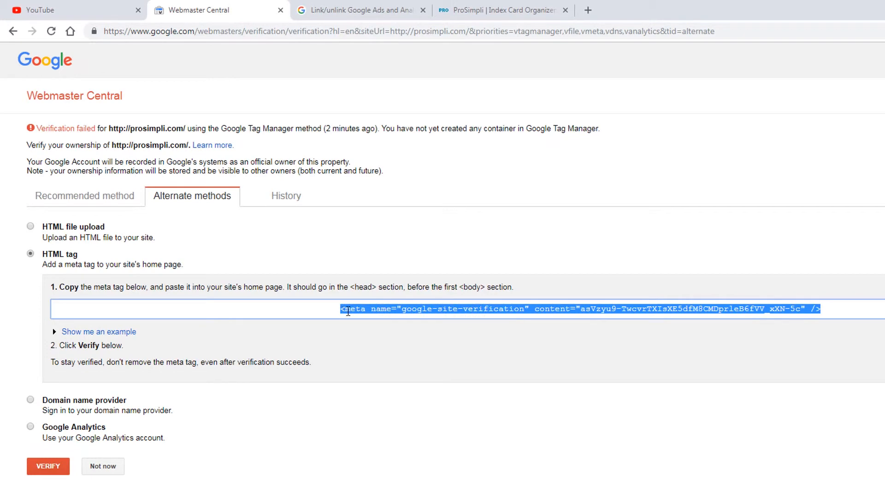
- Switch to the ProSimpli site, open its WordPress dashboard at prosimpli.com/wp-admin and open the theme file editor
click(495, 15)
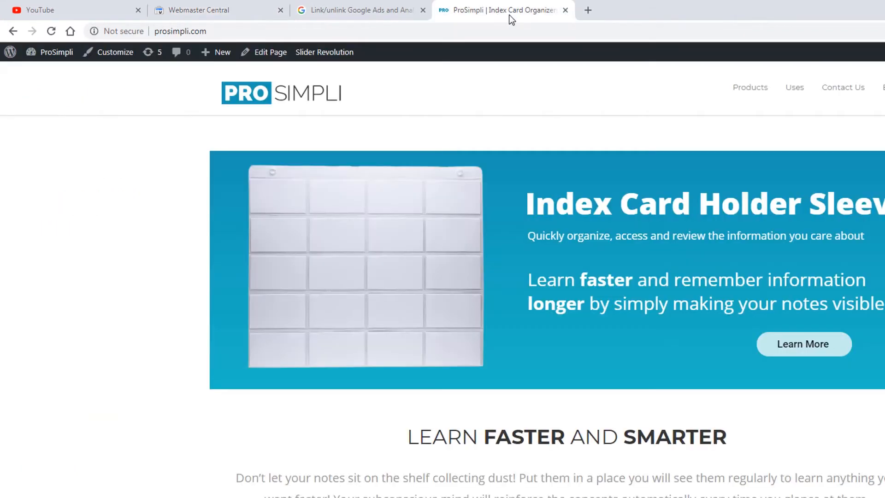
click(498, 32)
click(498, 32)
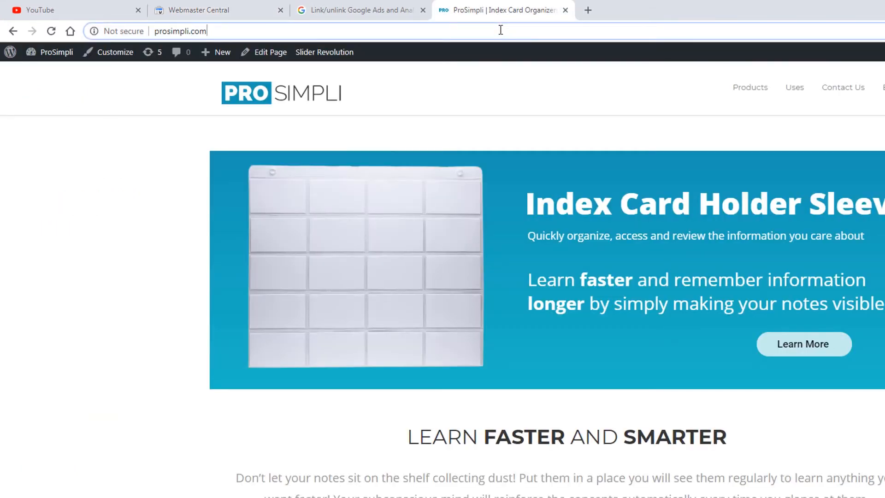
text(/wp-admin)
key(Return)
mouse_move(72, 353)
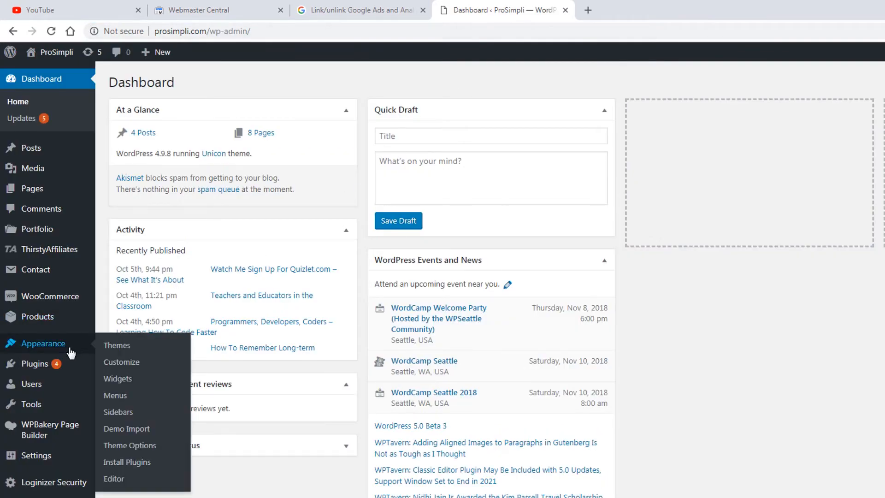
click(115, 480)
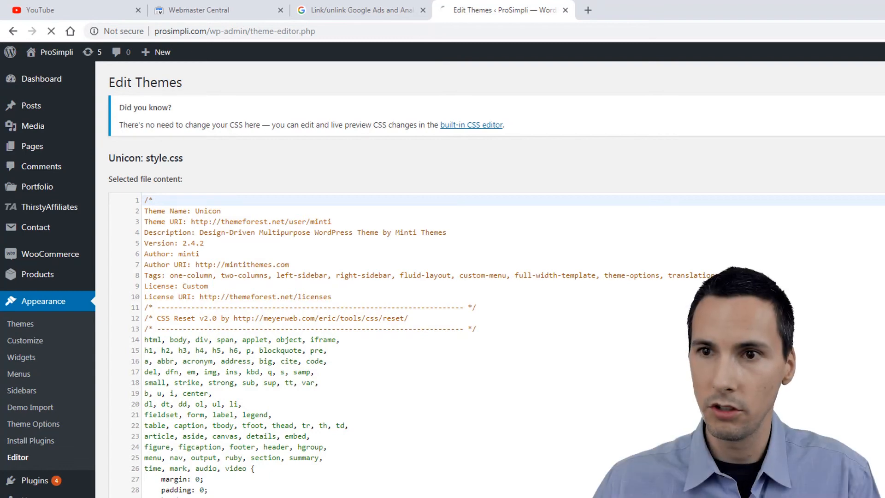
- Paste the google-site-verification meta tag with its verification token on a new line between wp_head() and </head> in the theme header, and update the file
click(356, 12)
click(253, 9)
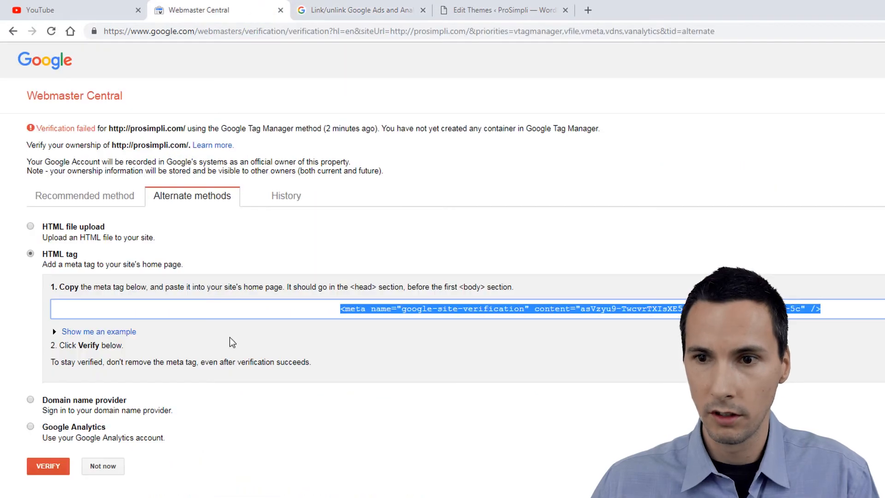
click(474, 3)
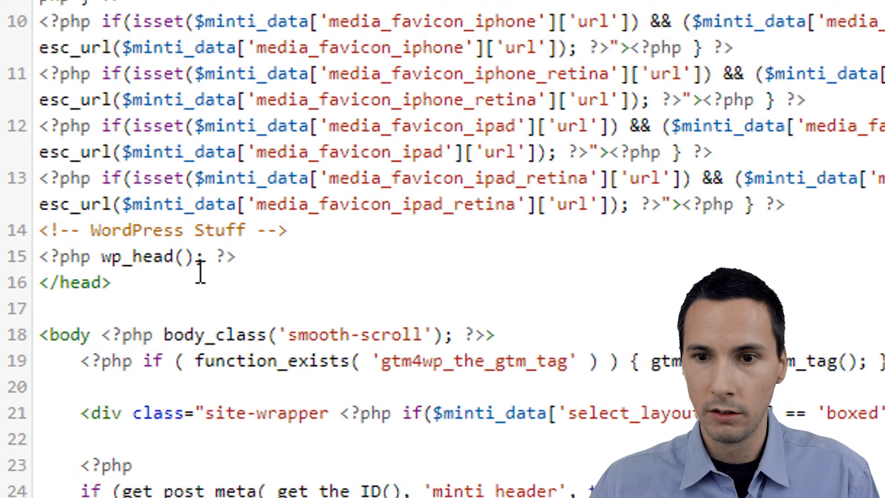
click(266, 256)
key(Return)
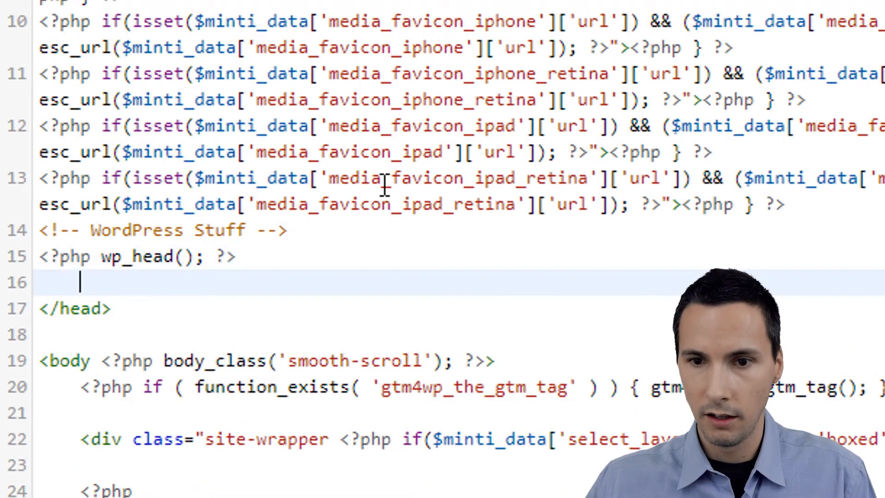
key(ctrl+v)
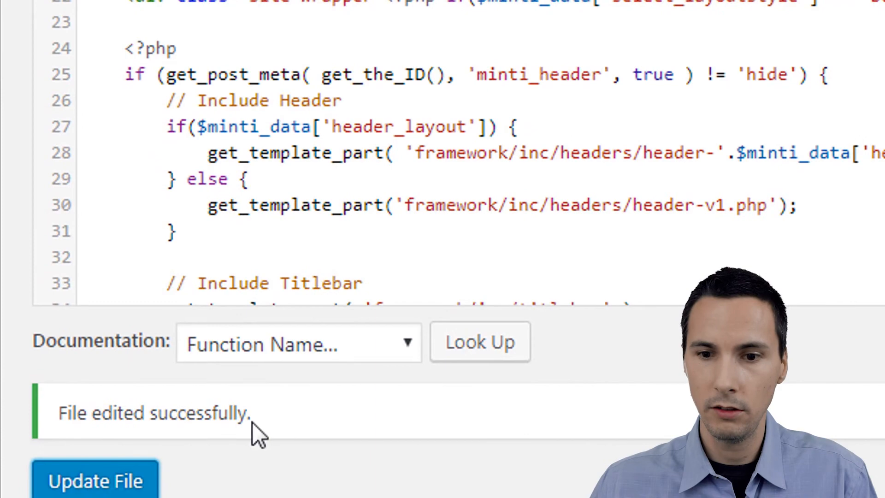
drag(258, 433, 57, 413)
click(184, 356)
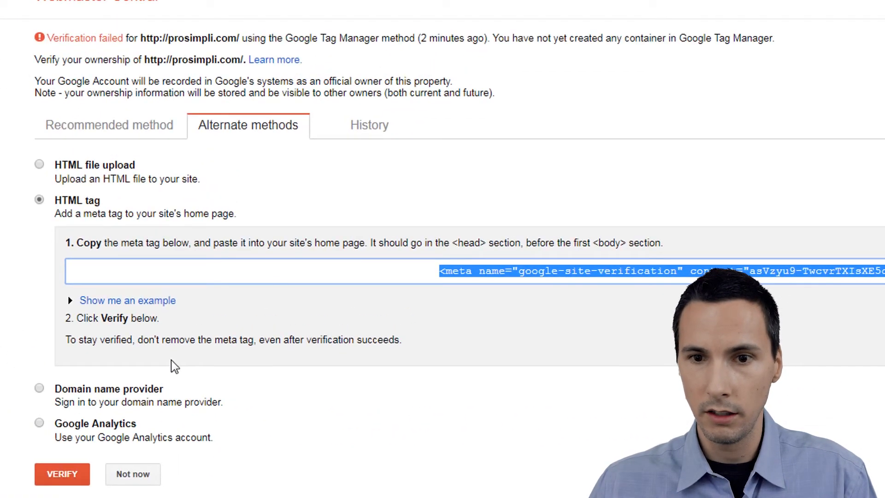
- Verify prosimpli.com with the HTML tag method in Webmaster Central and refresh the associated website's status in YouTube's advanced settings
click(79, 477)
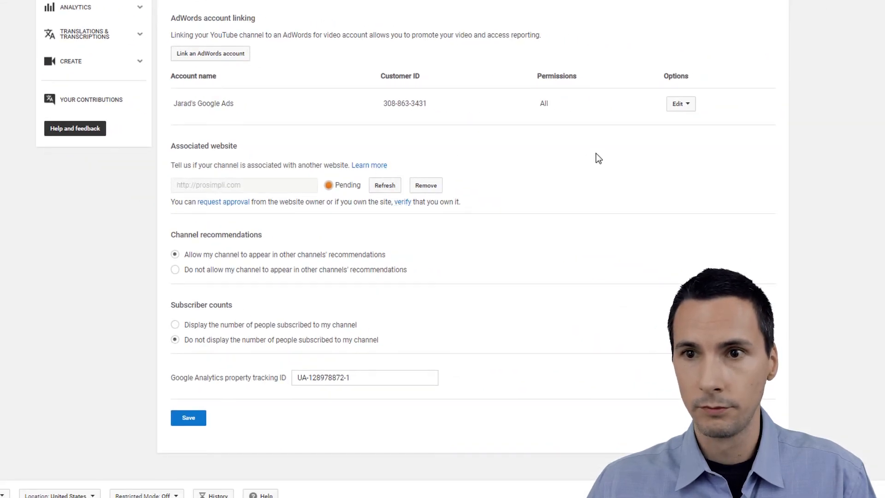
click(385, 185)
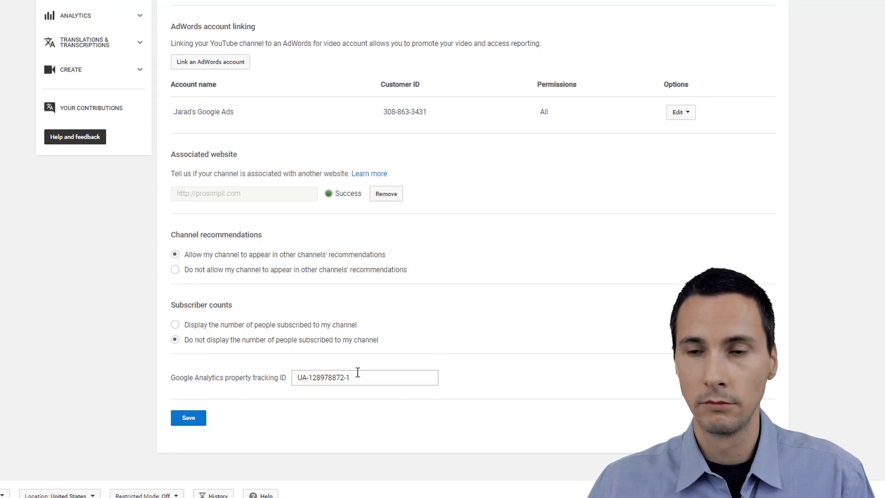
scroll(377, 360, up, 3)
scroll(469, 273, down, 2)
scroll(469, 273, up, 3)
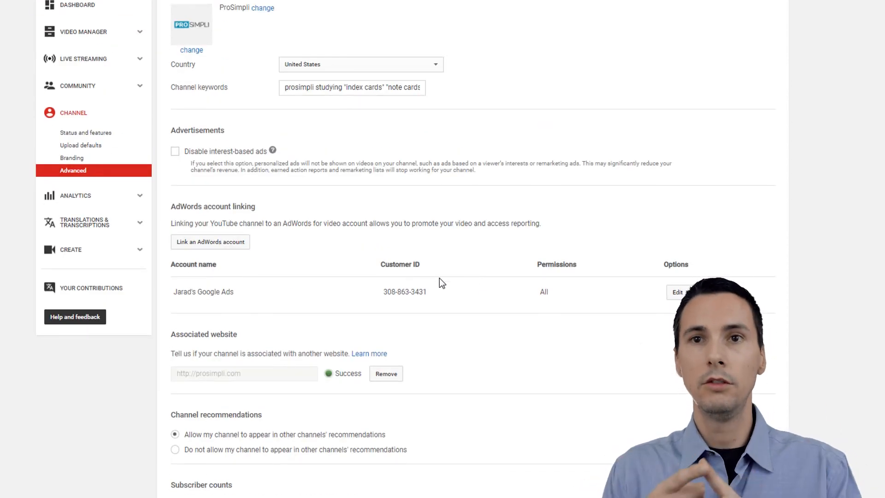